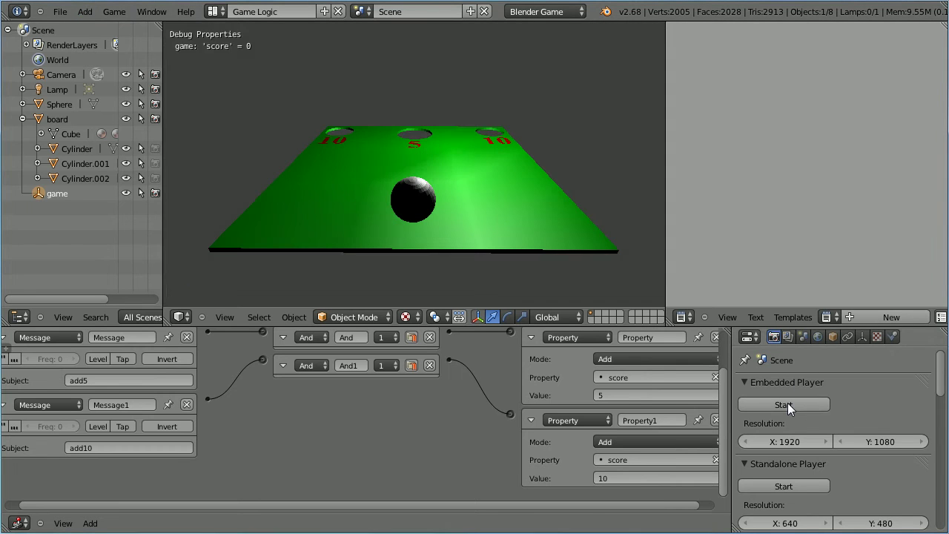
Play-test the finished game by tilting the board so the ball rolls into the 5 hole, and stop the game.
key("Up")
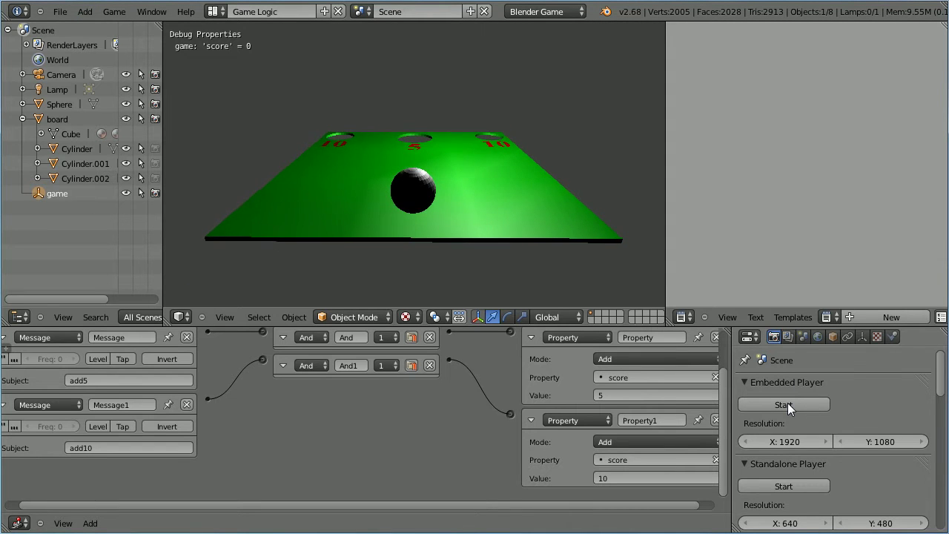
key("Up")
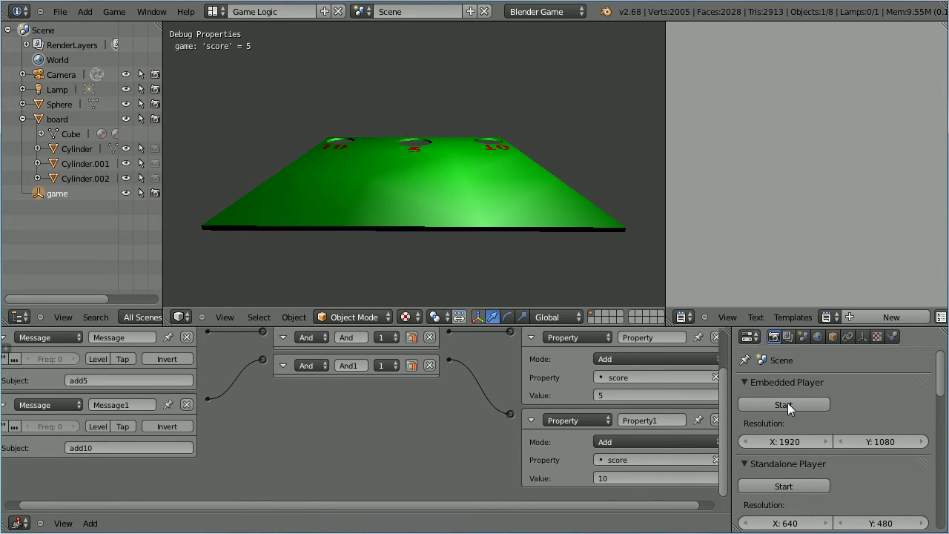
key("Escape")
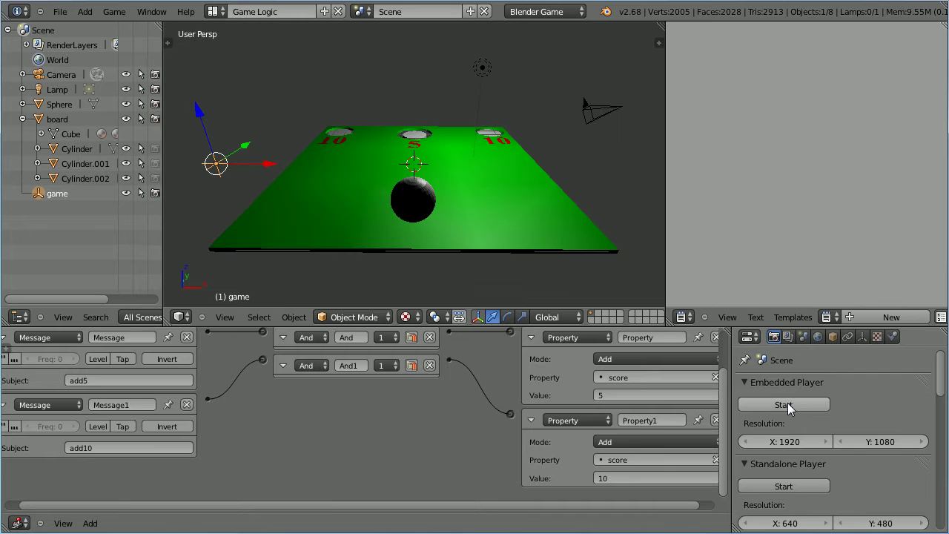
Start a new file and open the recent file logicTut14.blend.
left_click(60, 11)
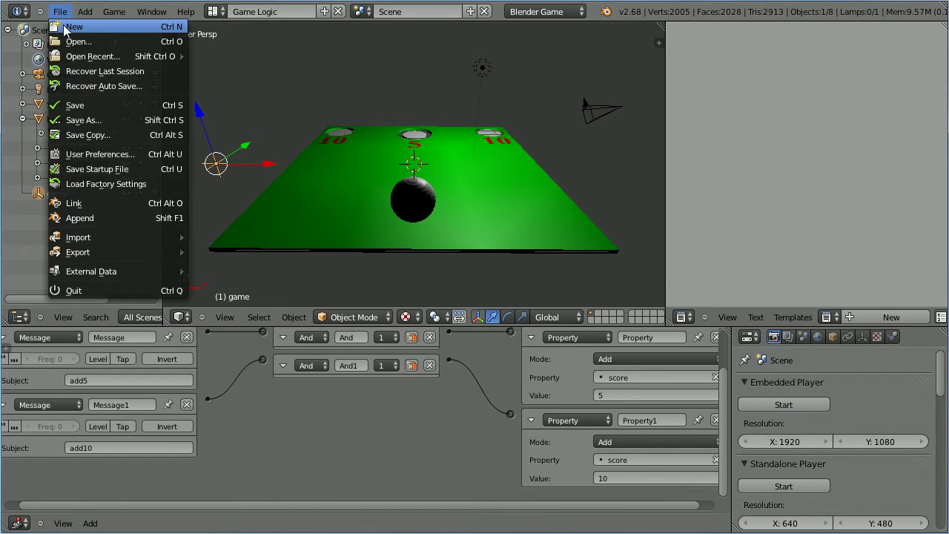
left_click(74, 28)
left_click(75, 33)
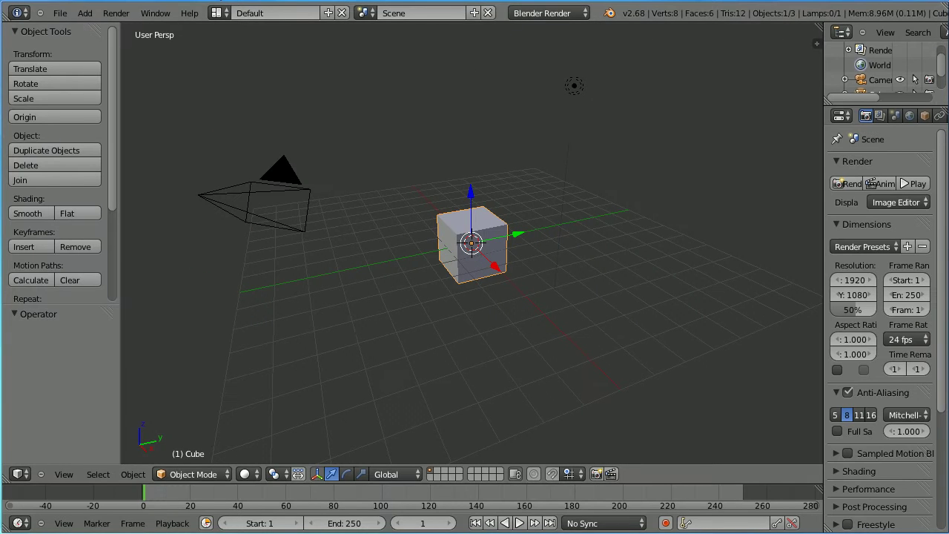
left_click(59, 13)
mouse_move(92, 57)
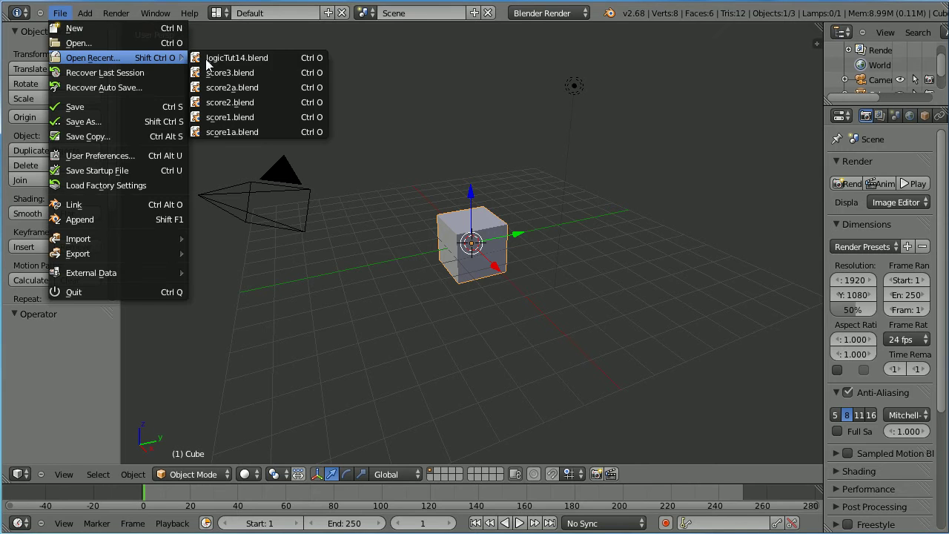
left_click(276, 59)
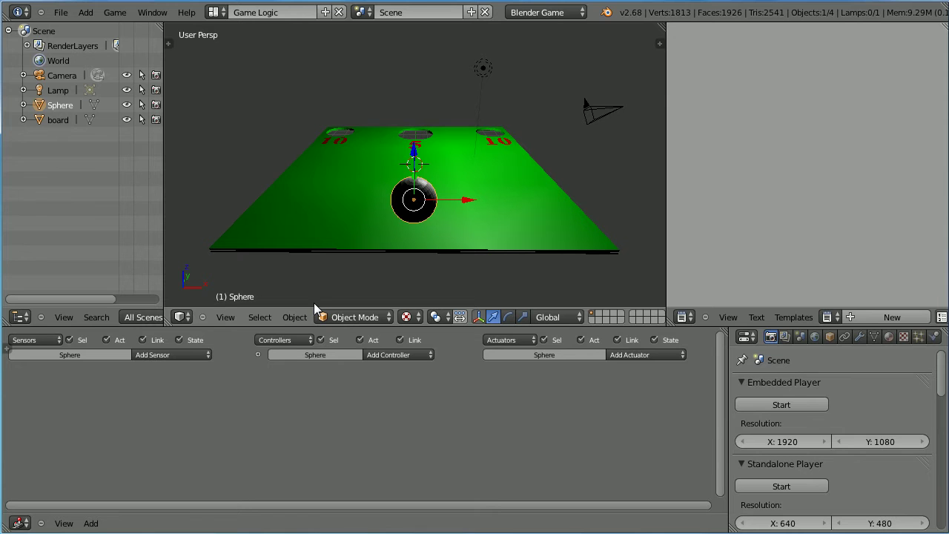
Select the board and switch to the Default screen layout with the 3D view in quad view.
right_click(367, 201)
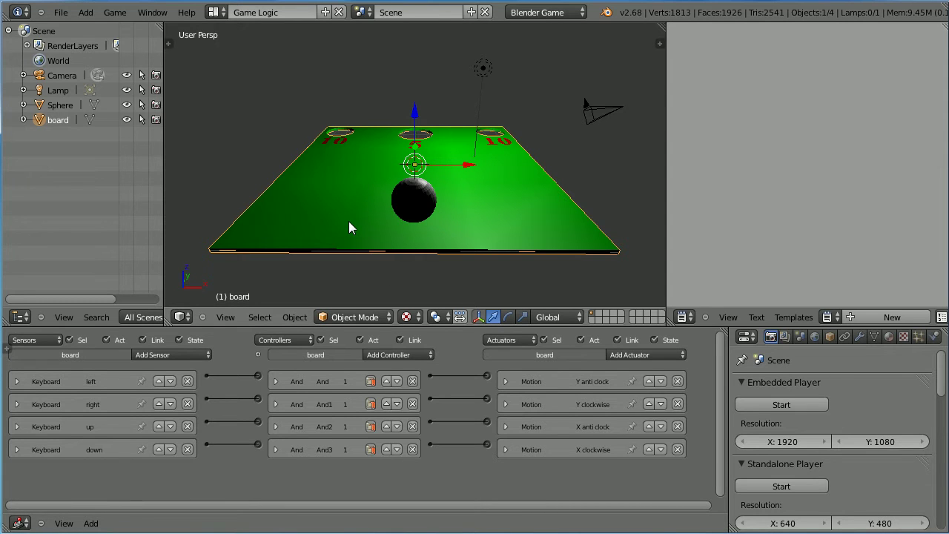
left_click(215, 12)
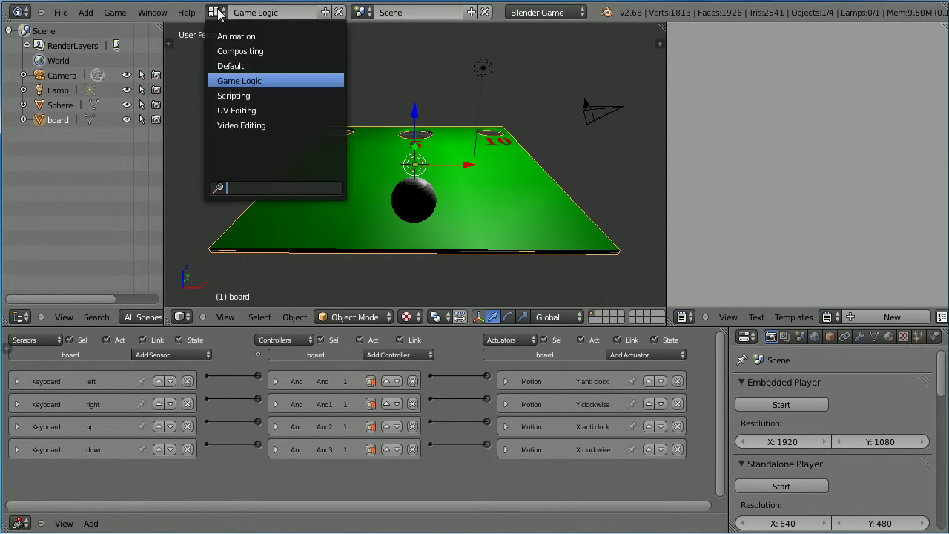
left_click(262, 65)
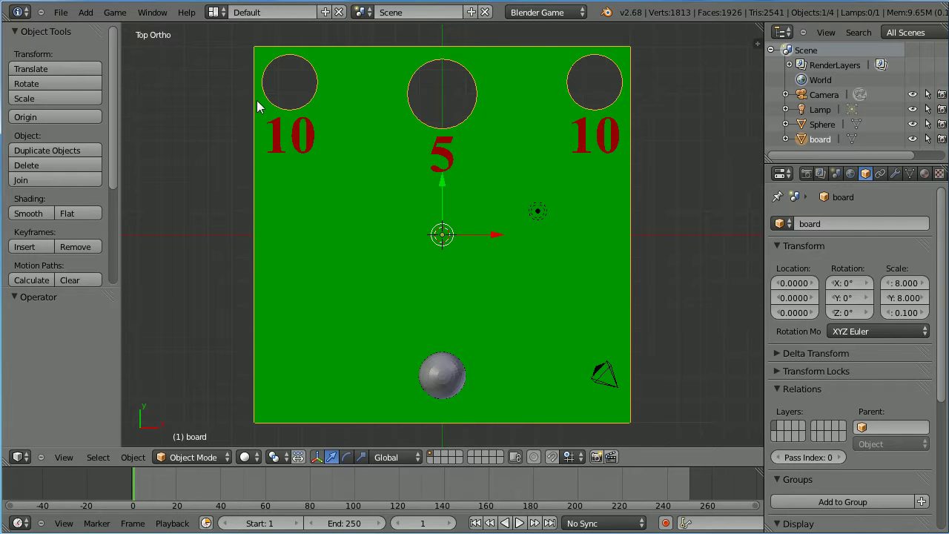
left_click(66, 458)
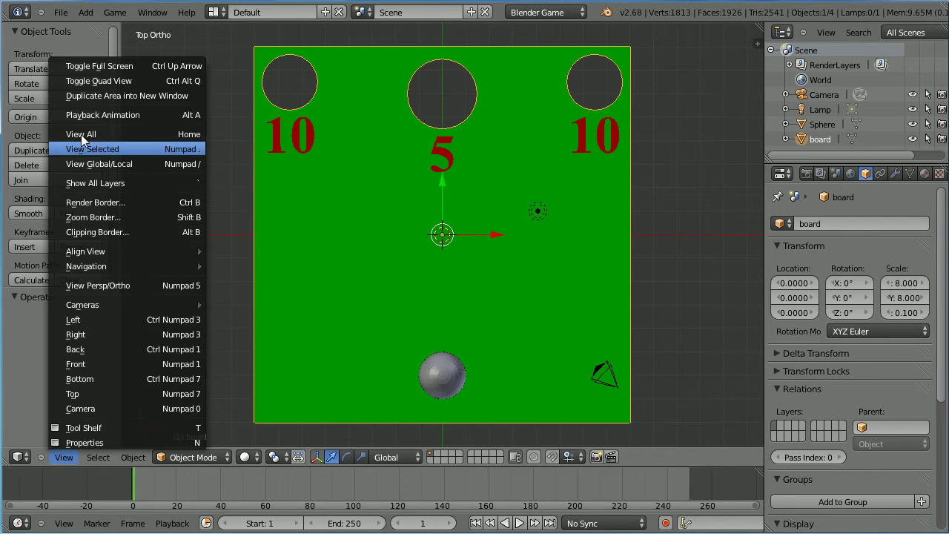
left_click(141, 81)
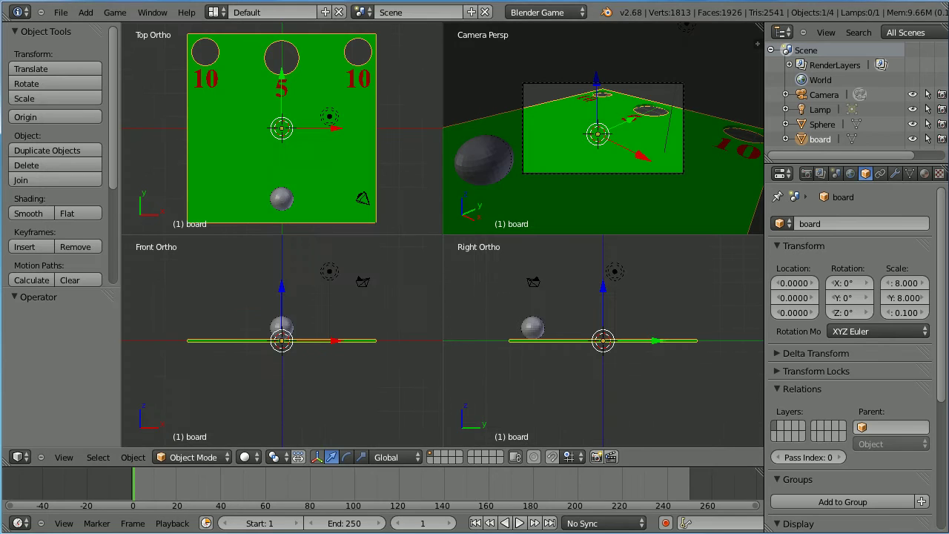
Add a cylinder mesh and move it about 6 units along Y to the hole marked 5.
left_click(86, 13)
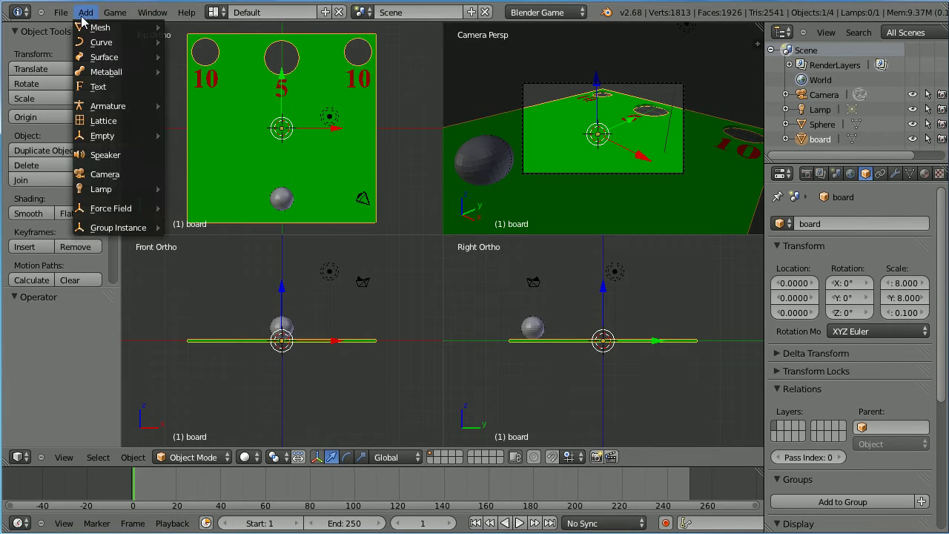
mouse_move(97, 28)
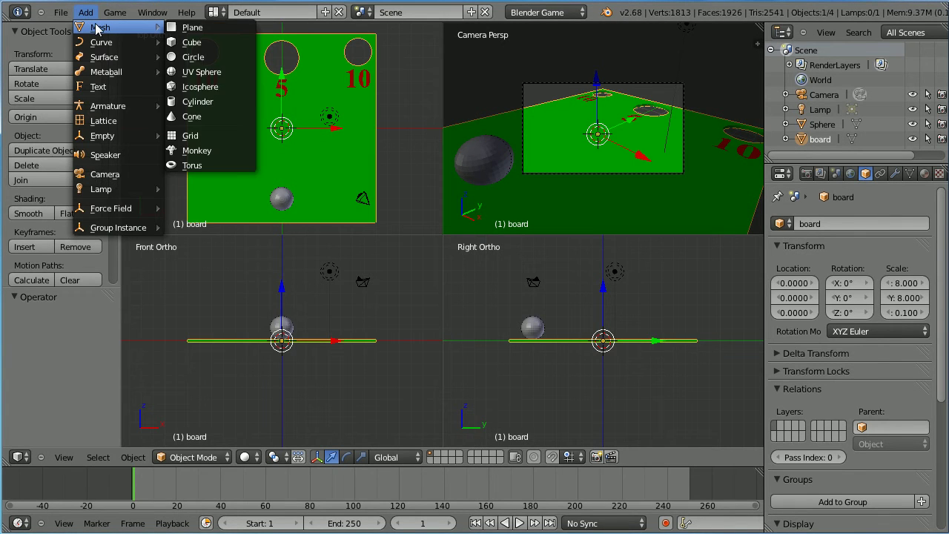
left_click(236, 105)
left_click_drag(282, 83, 297, 12)
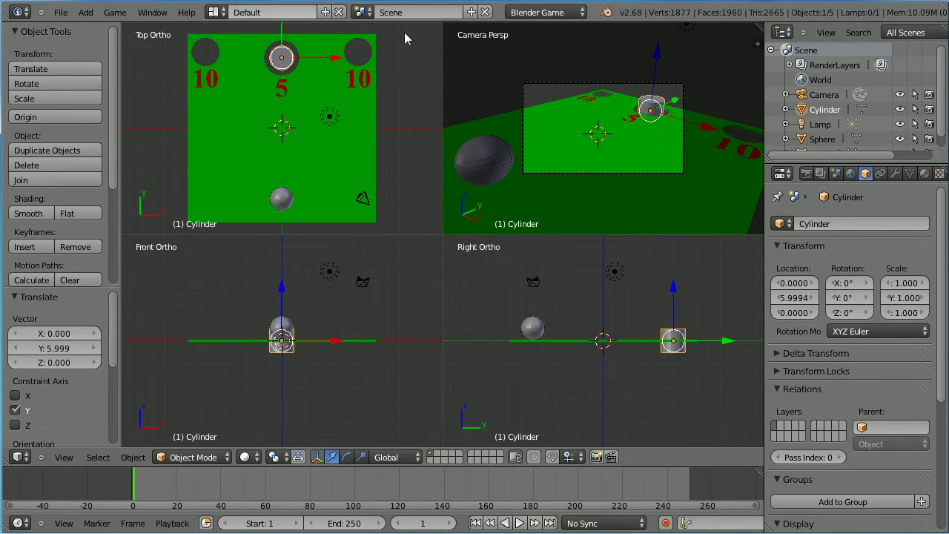
Set the cylinder's Y location to 6 and its Z location to -1.
left_click(794, 299)
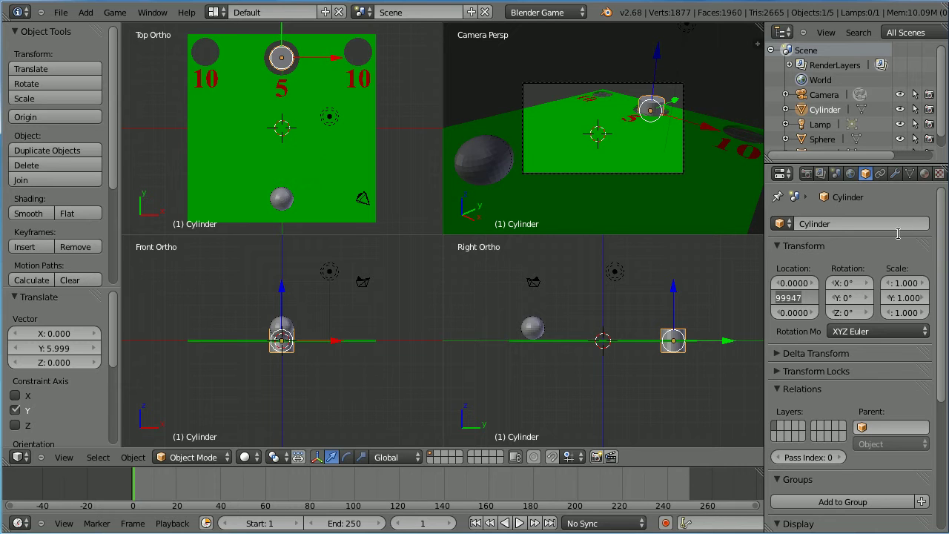
type("6")
key("Return")
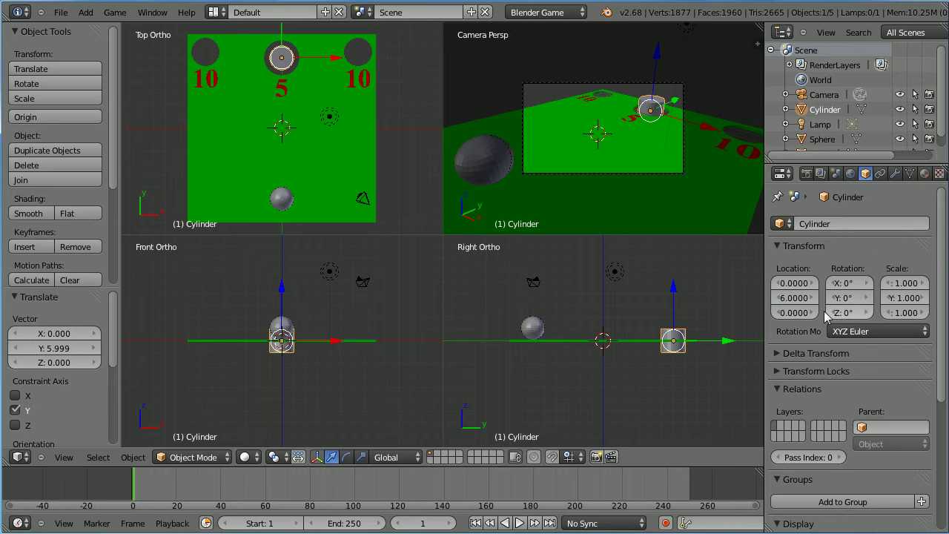
left_click(794, 312)
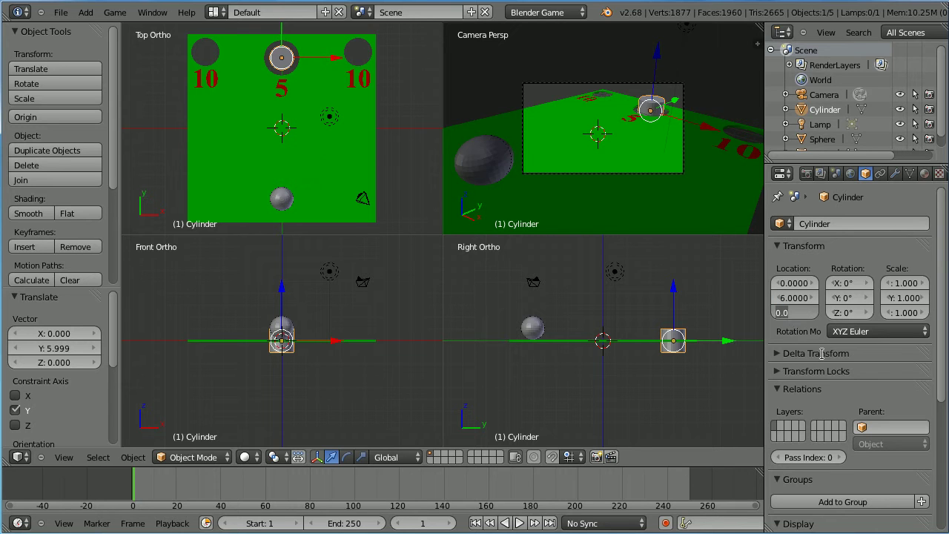
key("BackSpace")
type("-1")
key("Return")
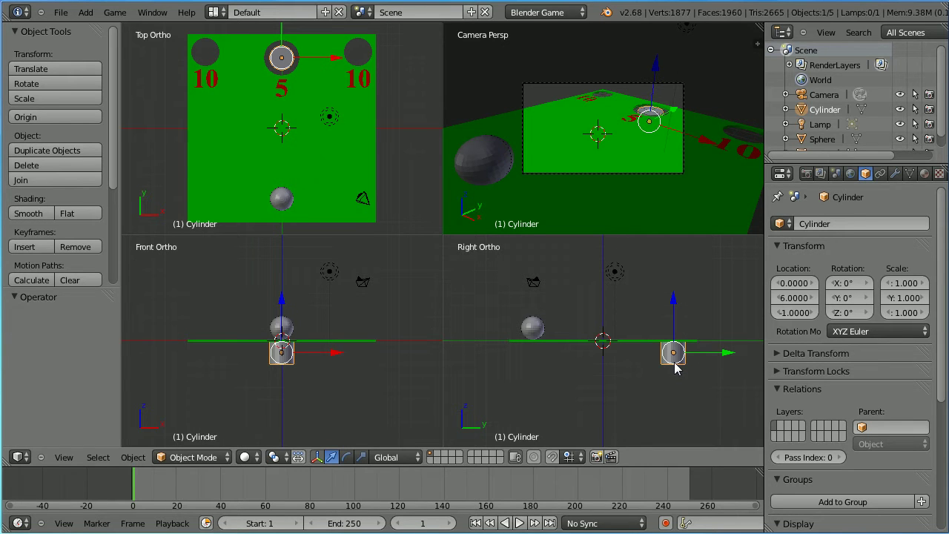
Try rotating the board by about -23° in the right view, and undo the rotation.
right_click(643, 341)
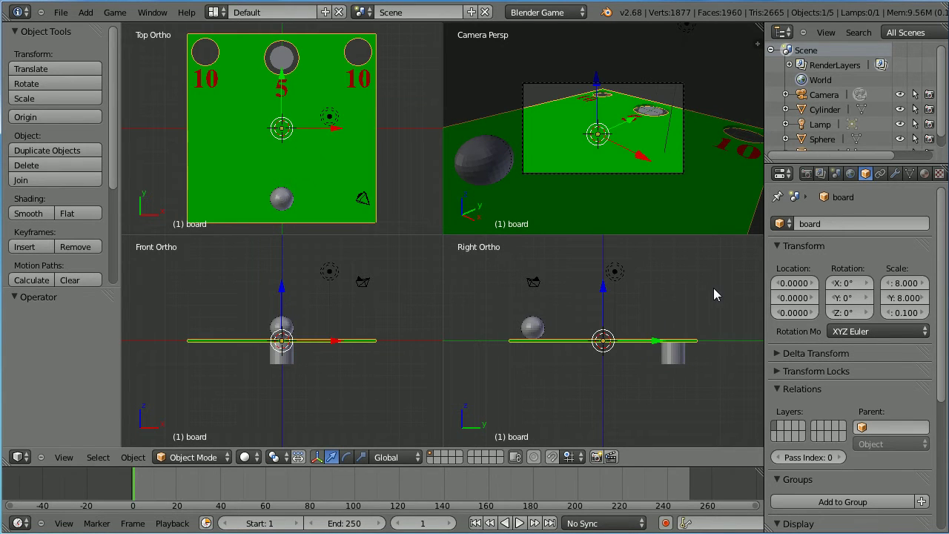
key("r")
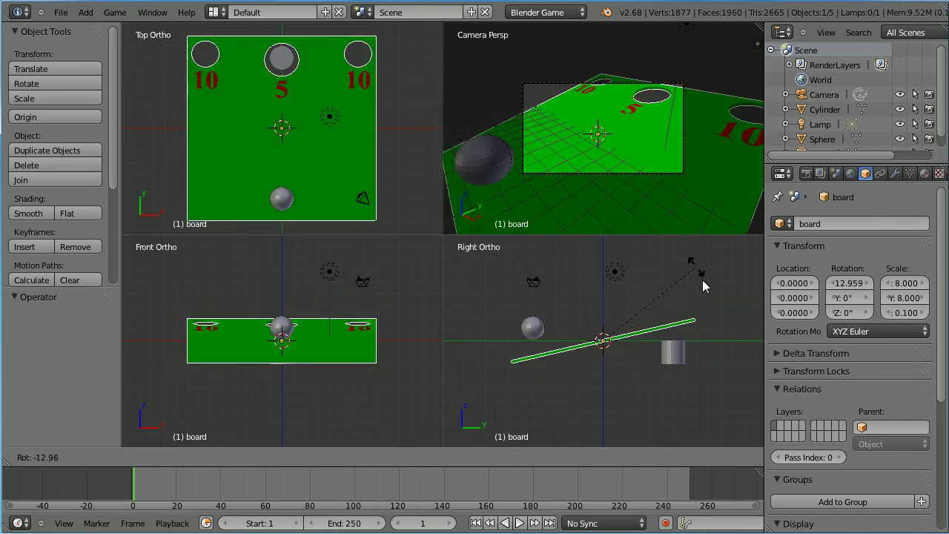
left_click(691, 244)
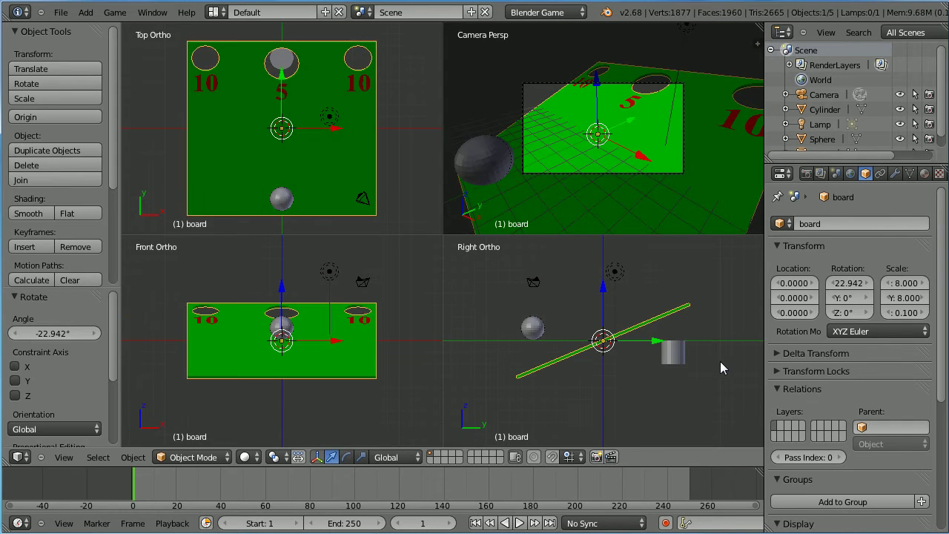
key("ctrl+z")
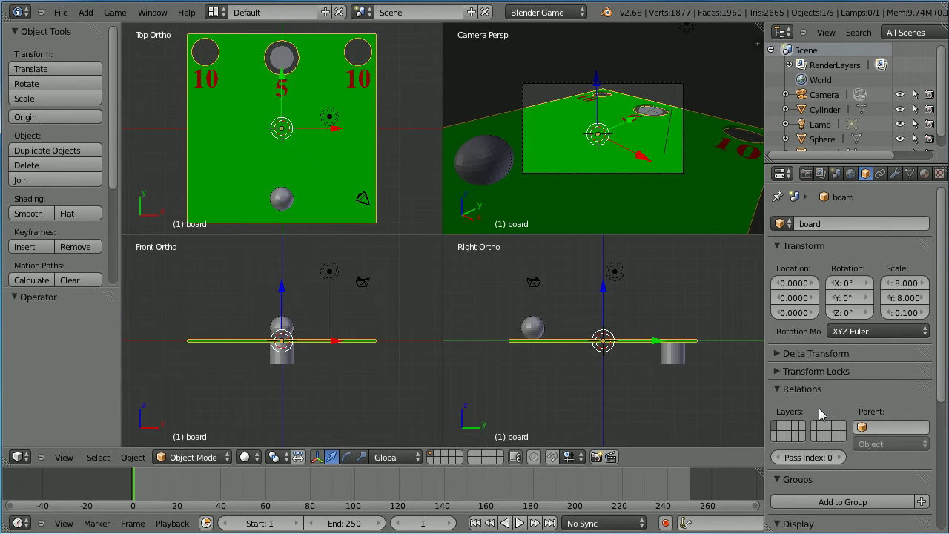
Try parenting the cylinder to the board, and clear the parent again.
right_click(677, 352)
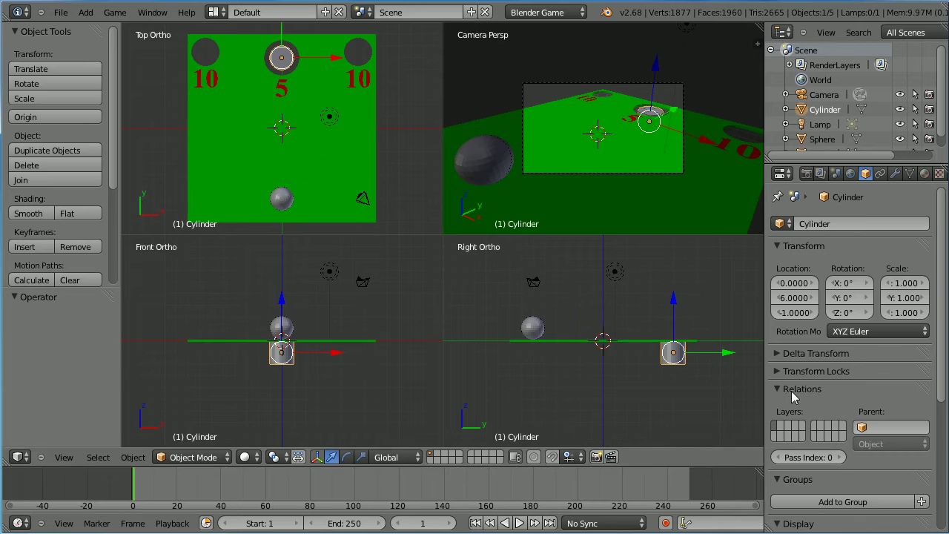
left_click(881, 429)
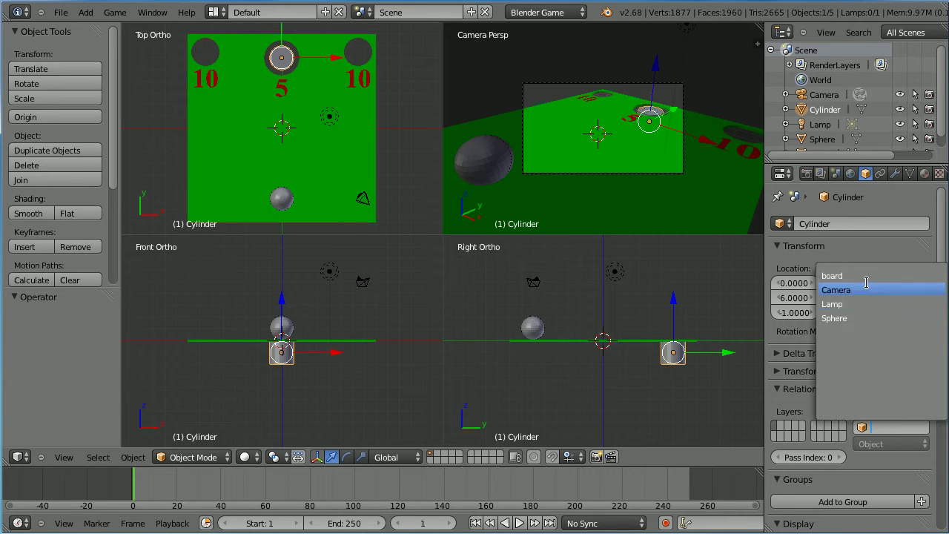
left_click(833, 276)
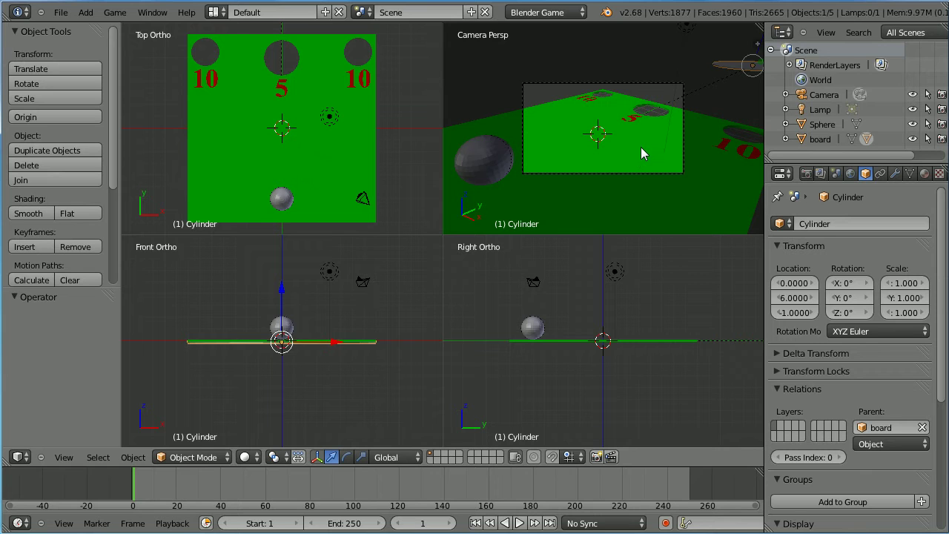
left_click(922, 429)
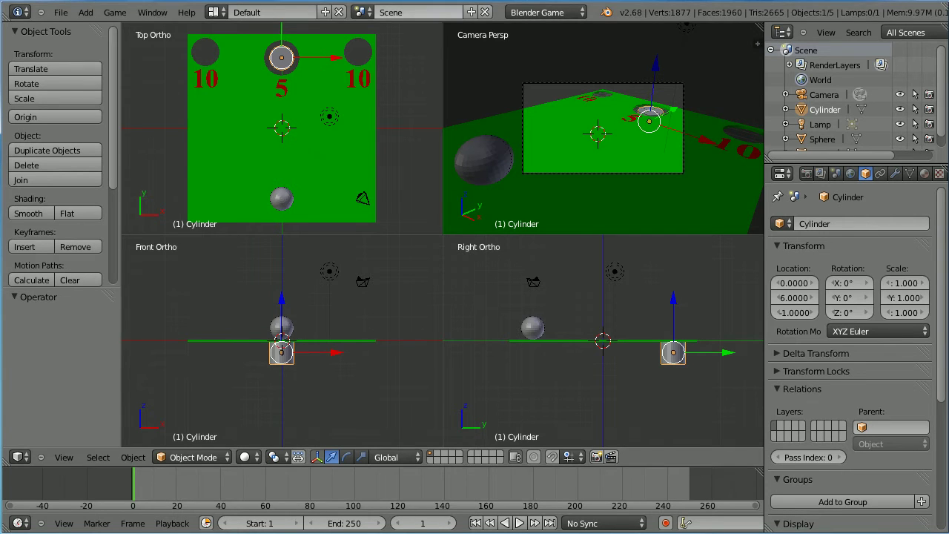
Apply the board's scale.
right_click(637, 345)
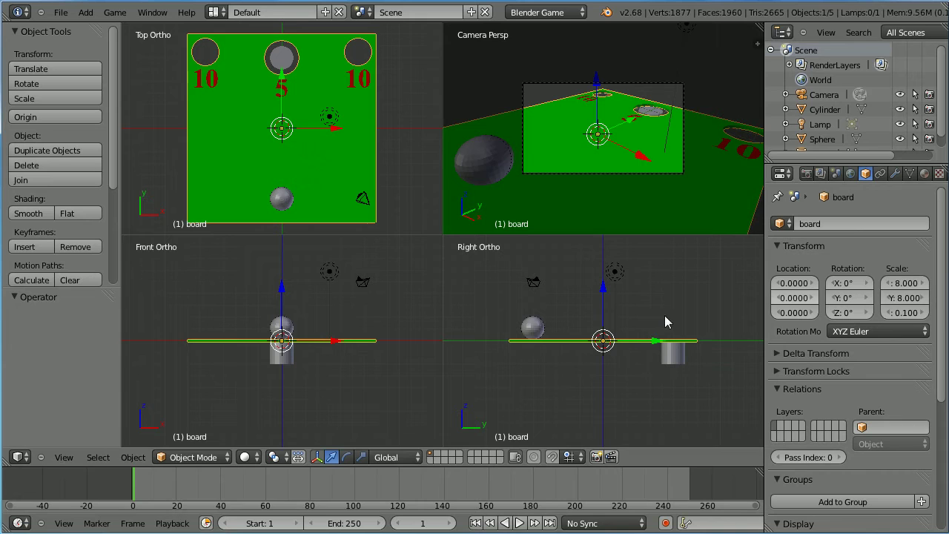
left_click(133, 457)
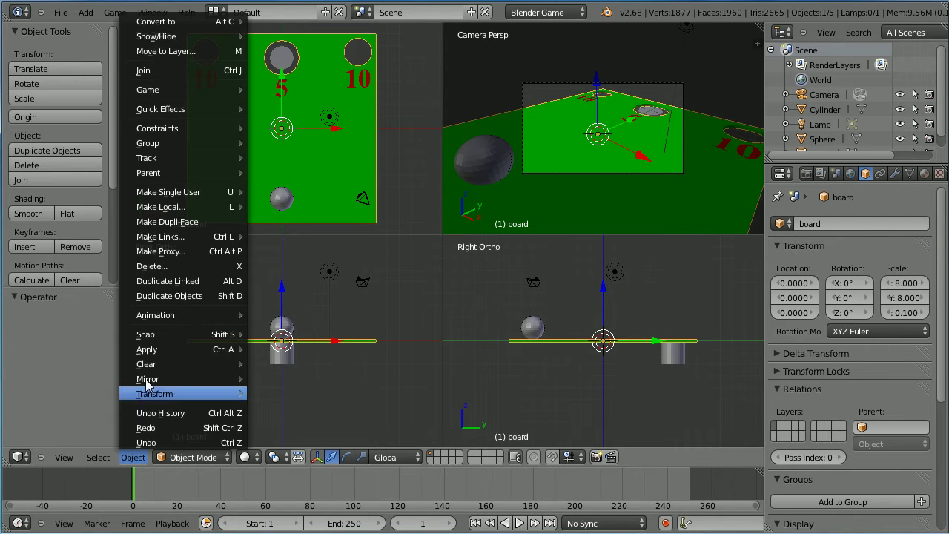
mouse_move(152, 349)
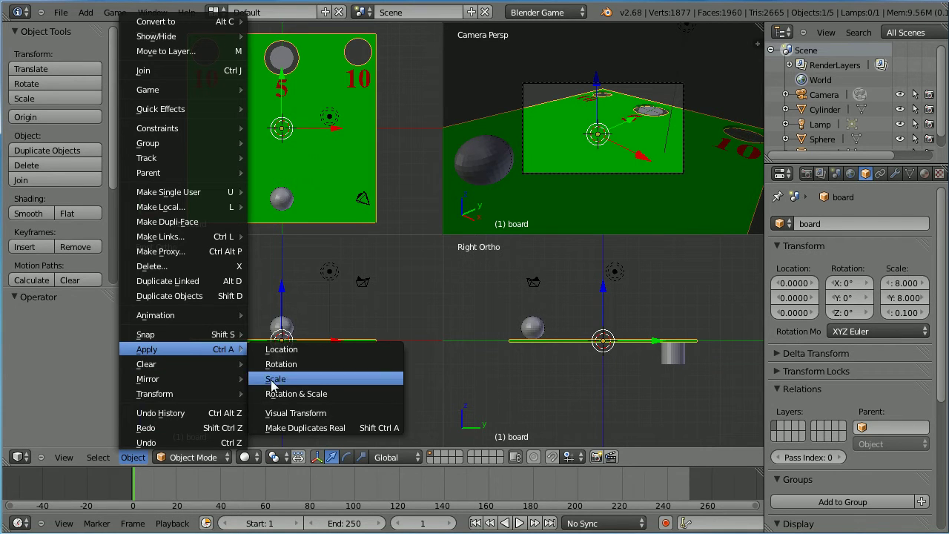
left_click(350, 382)
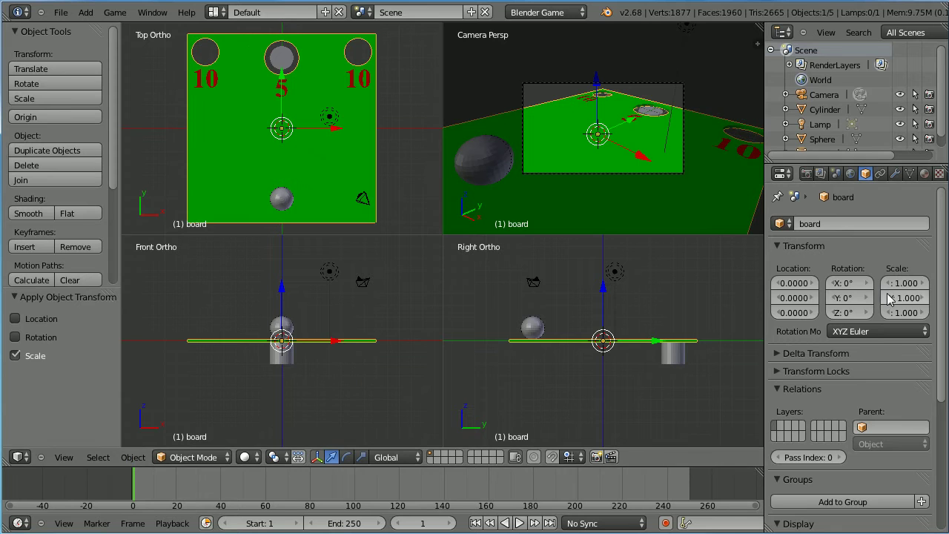
Set the board as the cylinder's parent.
right_click(674, 354)
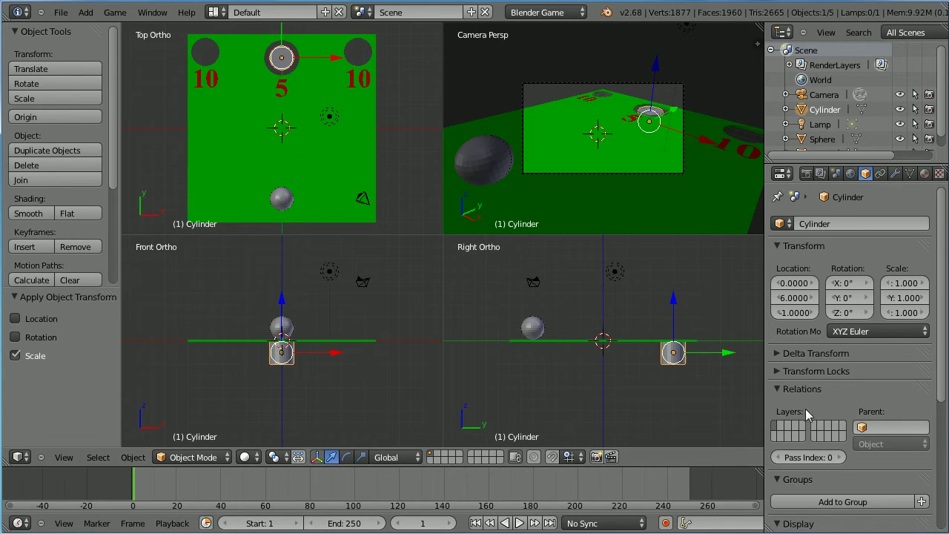
left_click(871, 429)
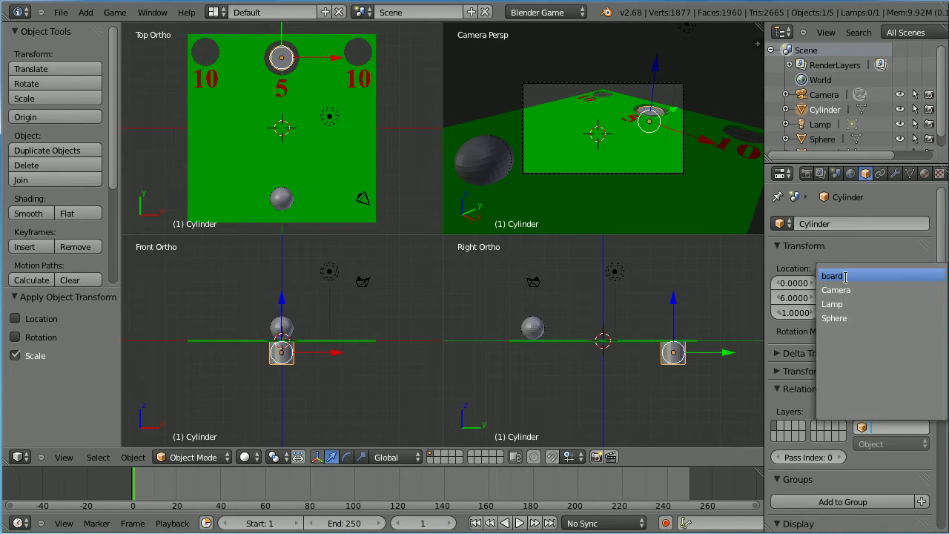
left_click(846, 276)
Rotate the board in the right view to test the cylinder's parenting, and undo the rotation.
right_click(642, 341)
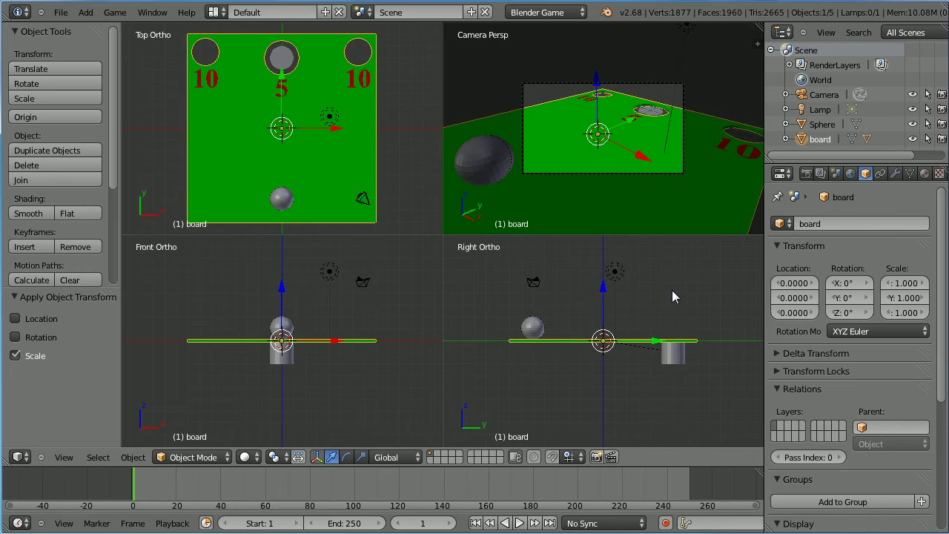
key("r")
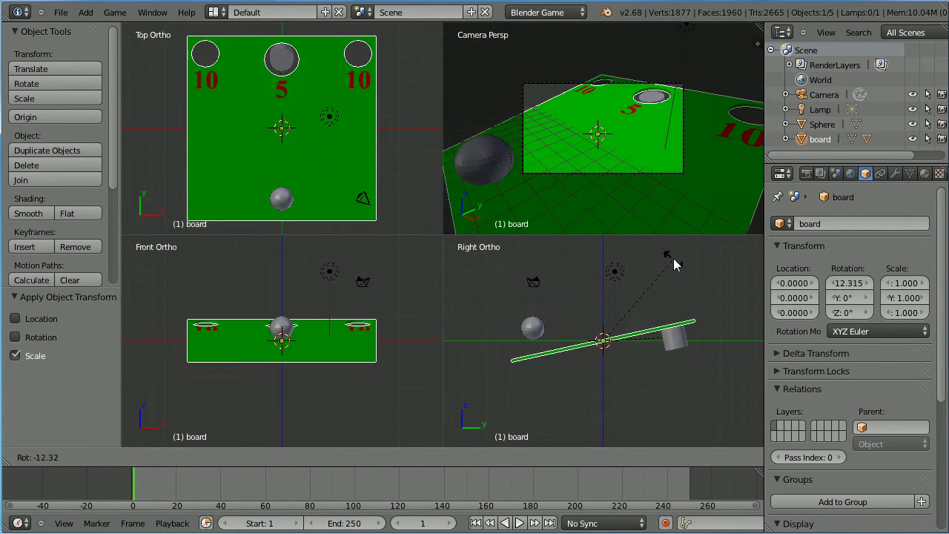
left_click(664, 293)
key("ctrl+z")
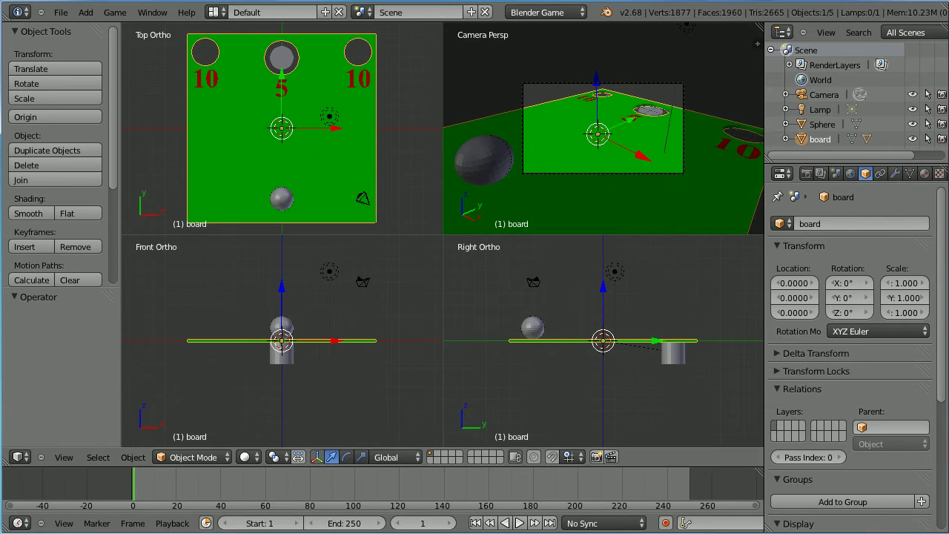
Switch to the Game Logic layout and add a Plain Axes empty beside the board at about X -13.
left_click(214, 13)
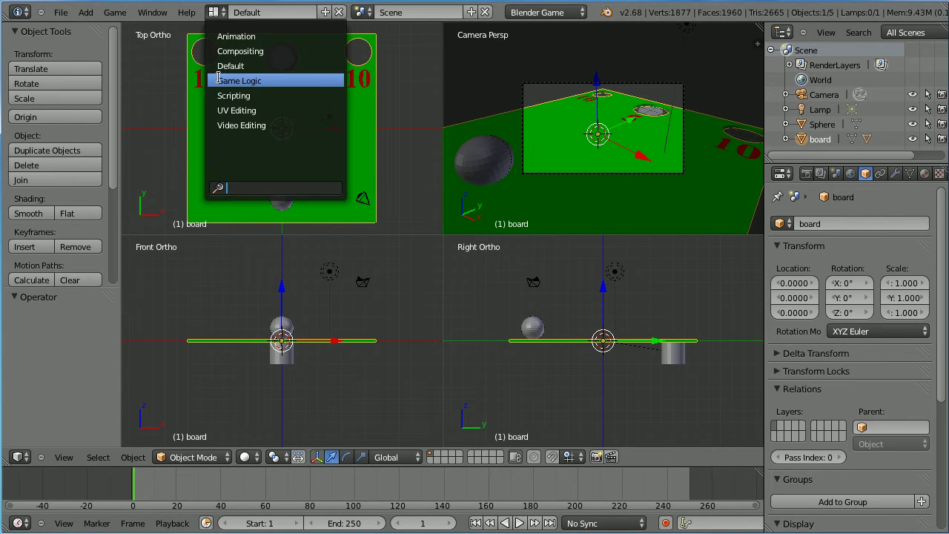
left_click(331, 83)
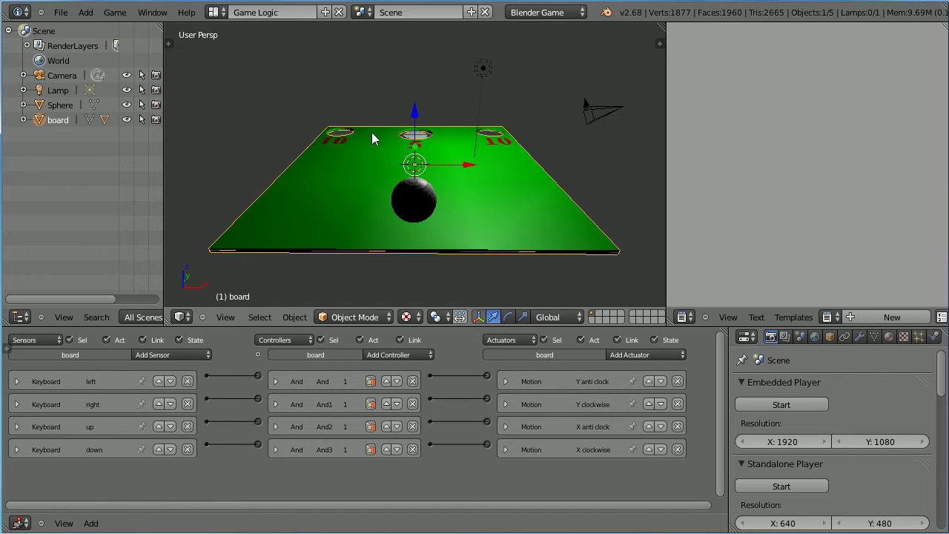
left_click(86, 13)
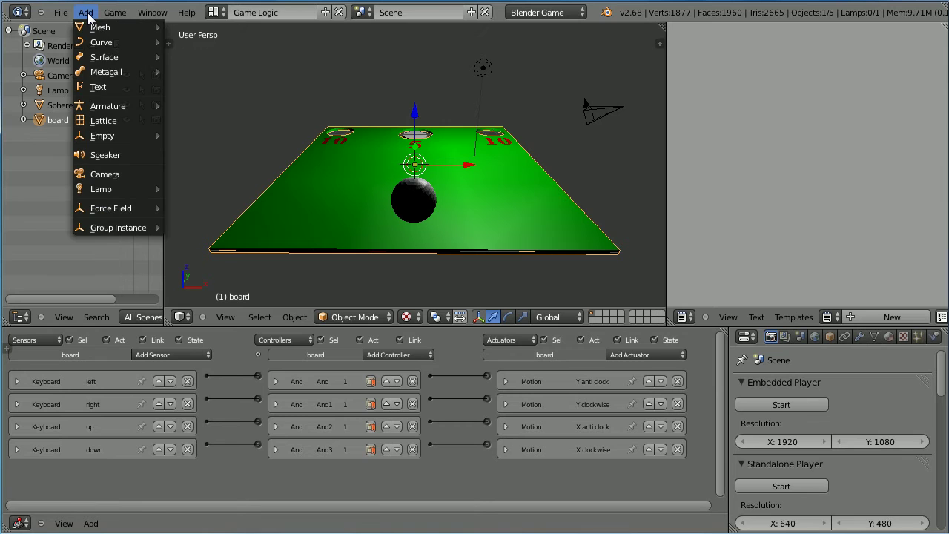
mouse_move(97, 141)
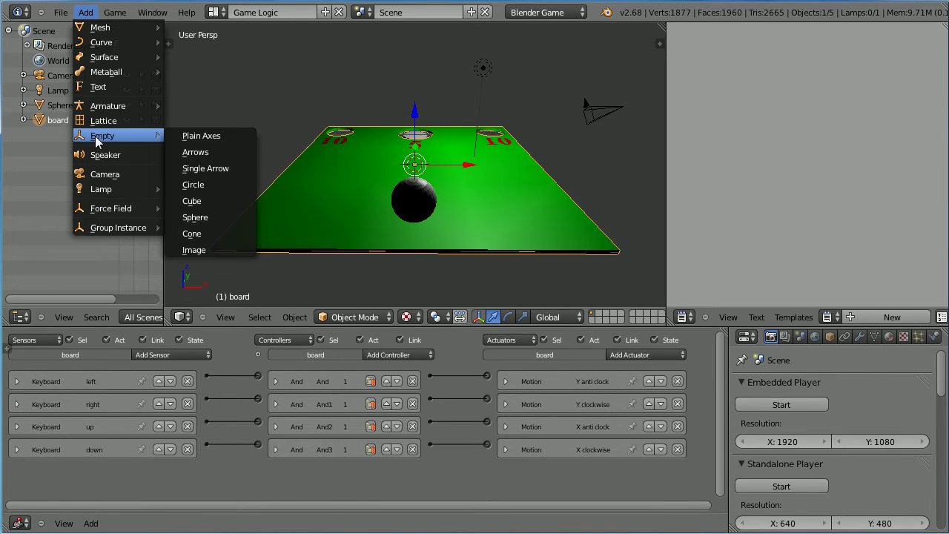
left_click(225, 136)
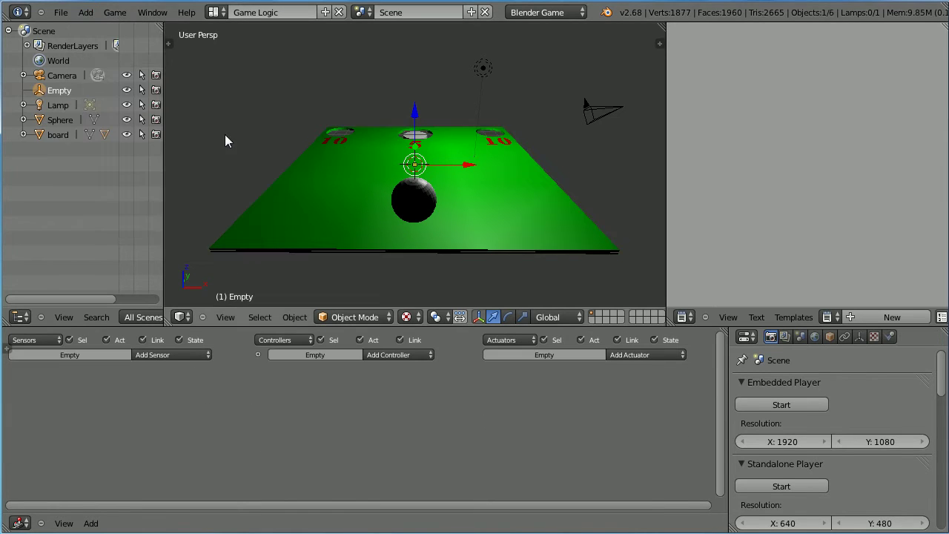
left_click_drag(470, 170, 271, 178)
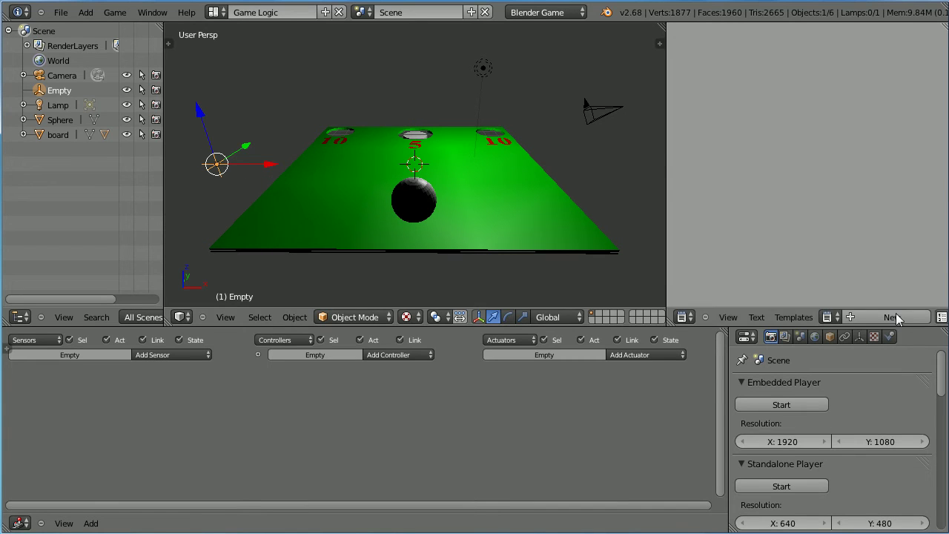
Rename the empty as game.
left_click(832, 337)
left_click(785, 384)
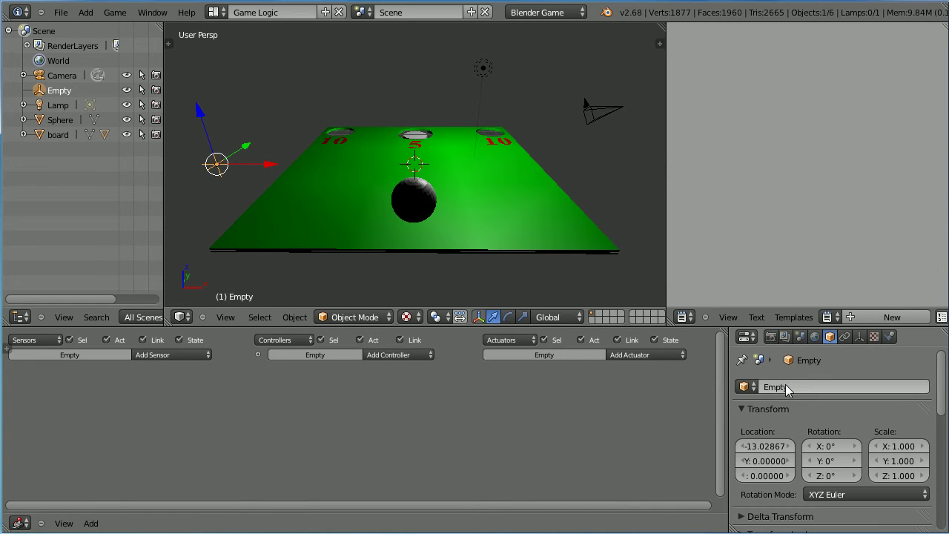
type("gam")
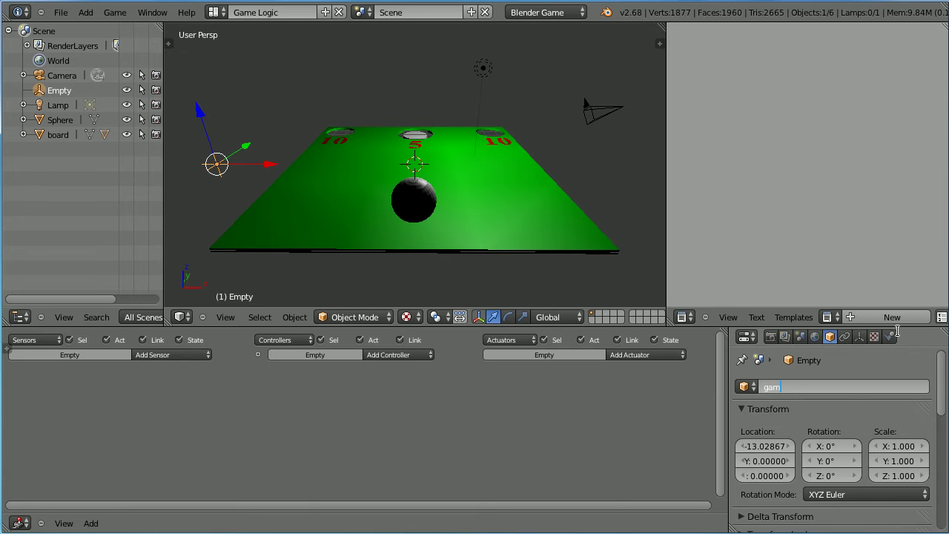
type("e")
key("Return")
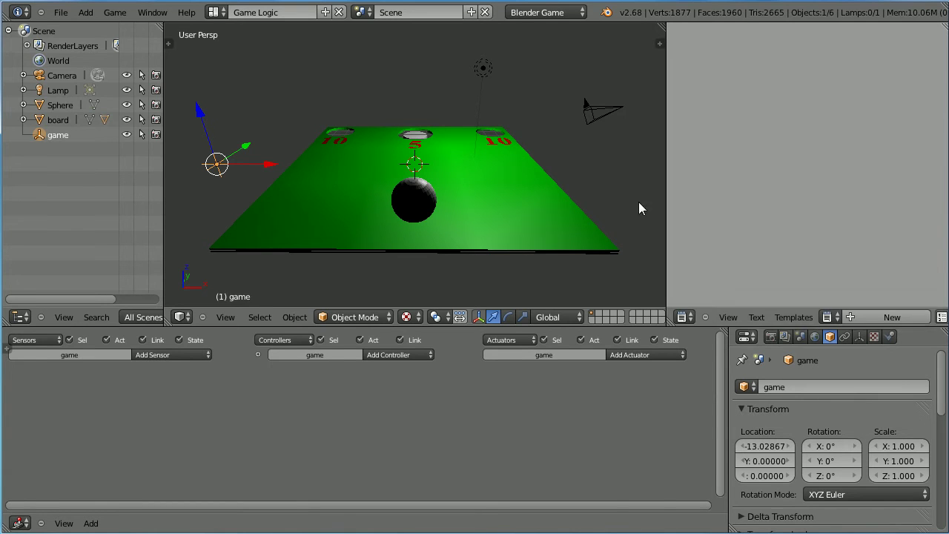
Add an Integer game property named score to the game empty.
left_click(62, 524)
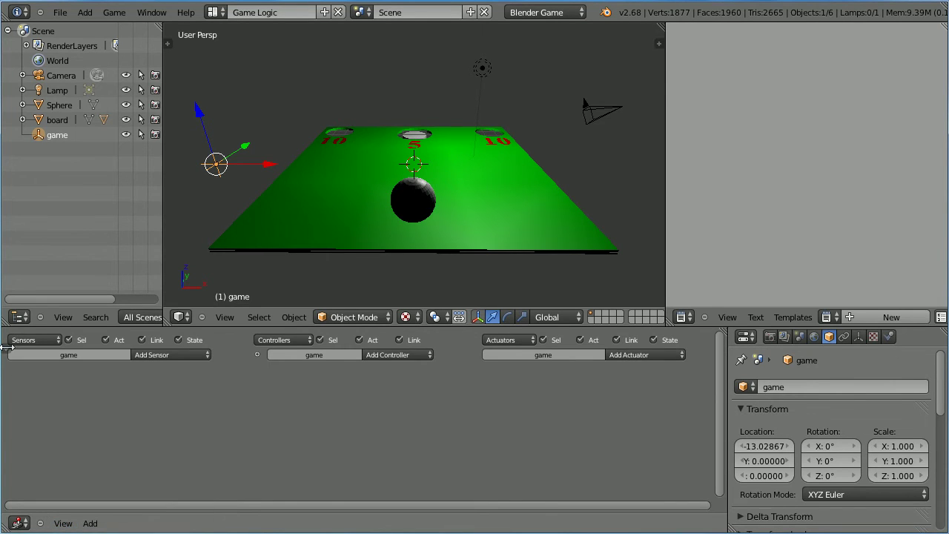
left_click_drag(4, 345, 19, 349)
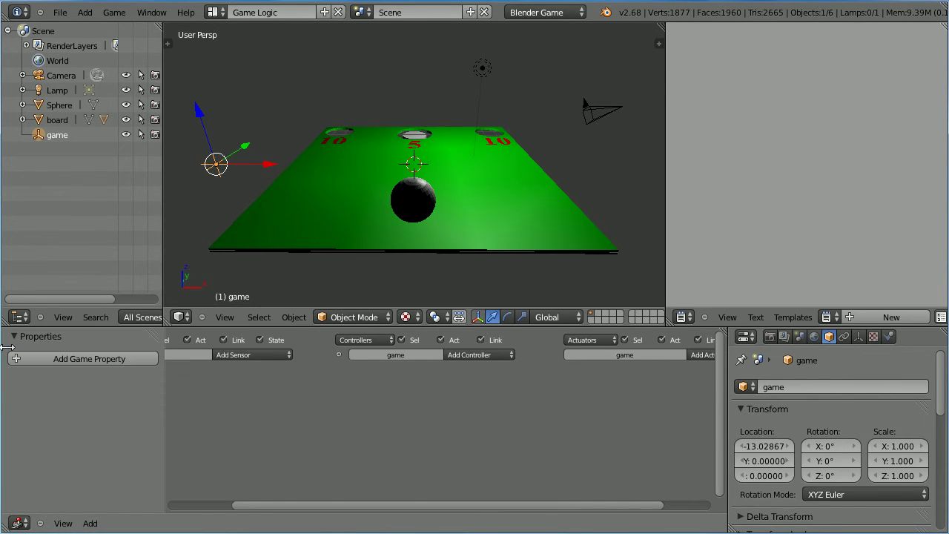
left_click(84, 360)
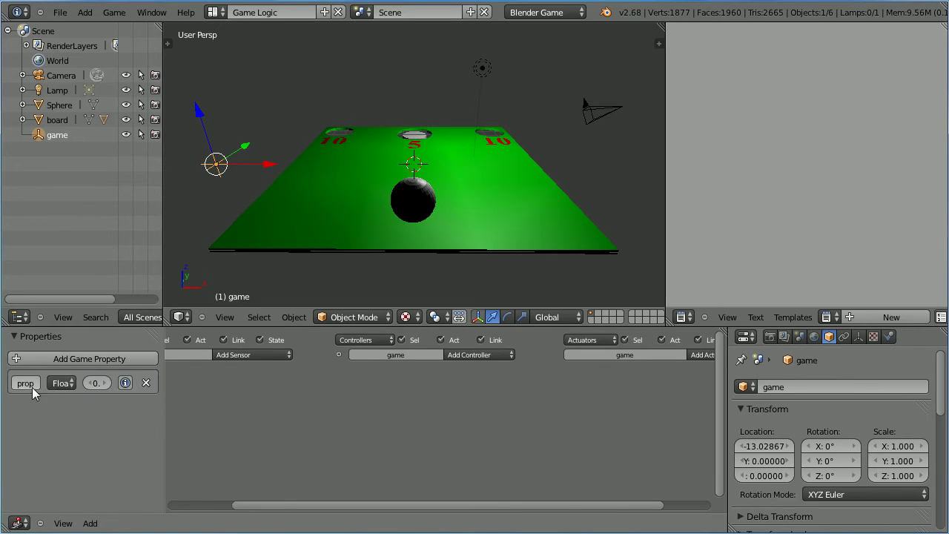
type("score")
key("Return")
left_click(62, 383)
left_click(77, 352)
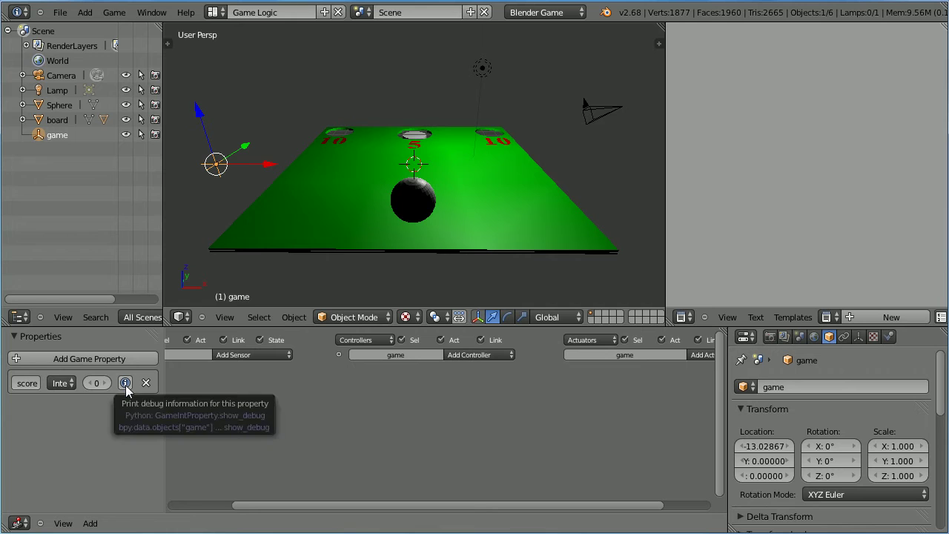
Enable debug output for the score property and turn on Show Debug Properties for the game.
left_click(126, 383)
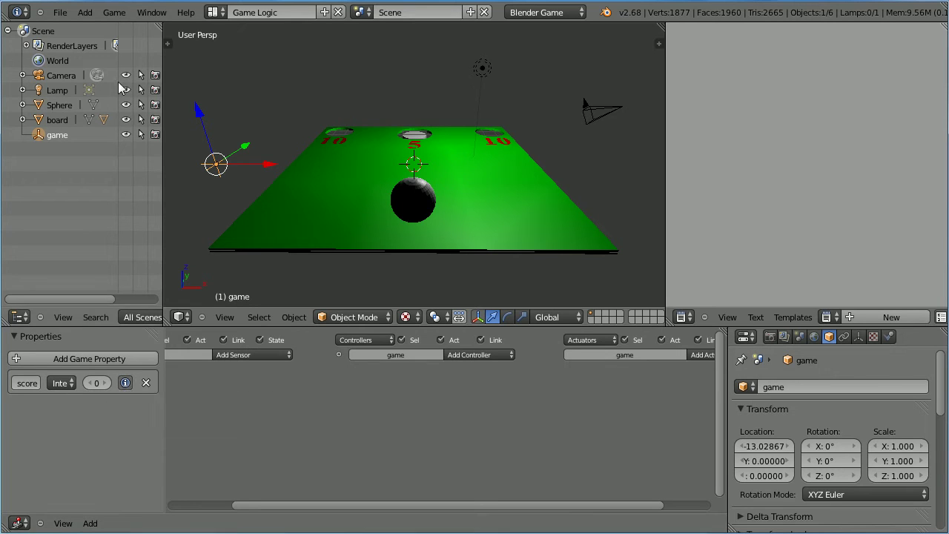
left_click(117, 14)
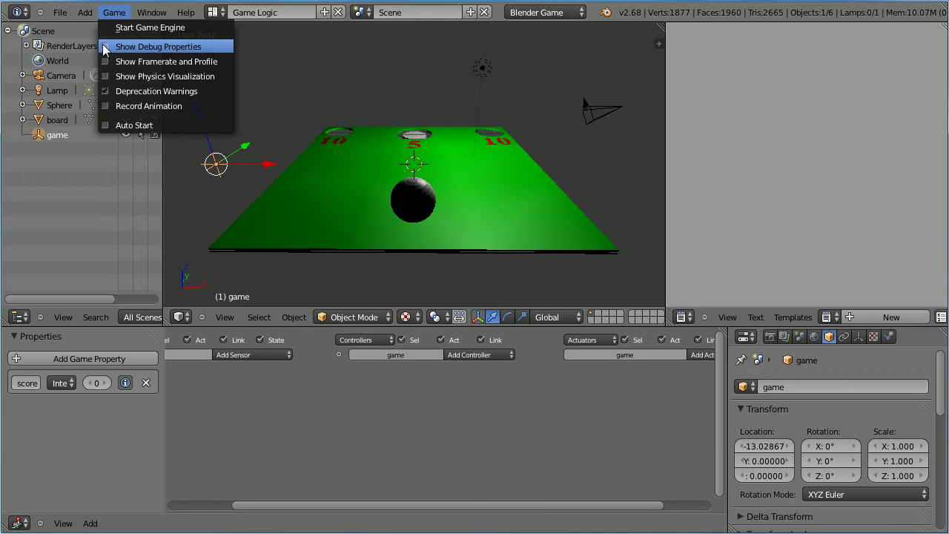
left_click(104, 46)
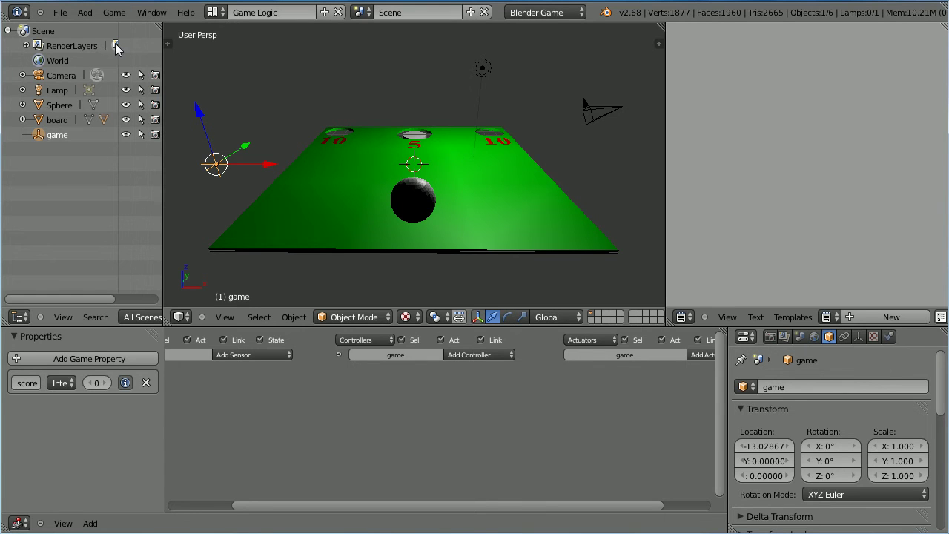
Add a Near sensor and an And controller to the cylinder under the 5 hole.
right_click(418, 135)
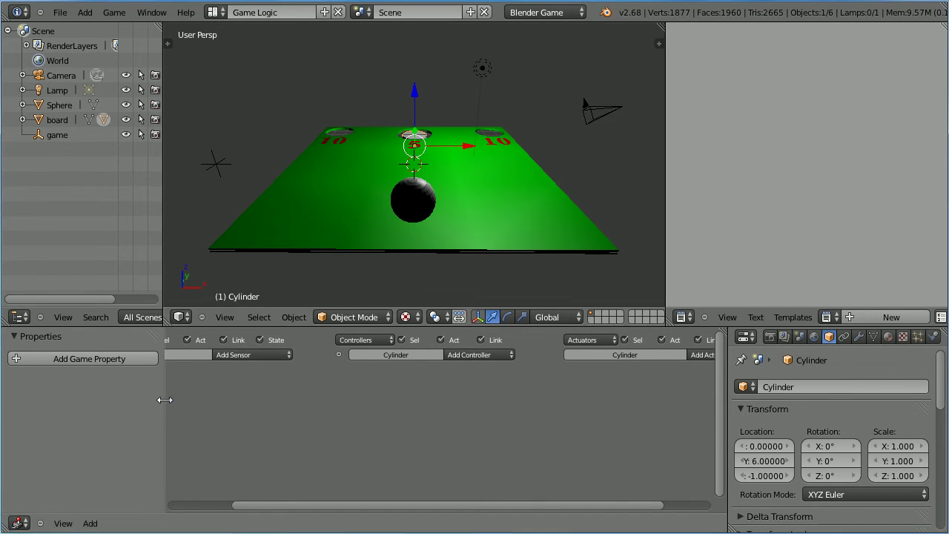
left_click_drag(165, 399, 117, 423)
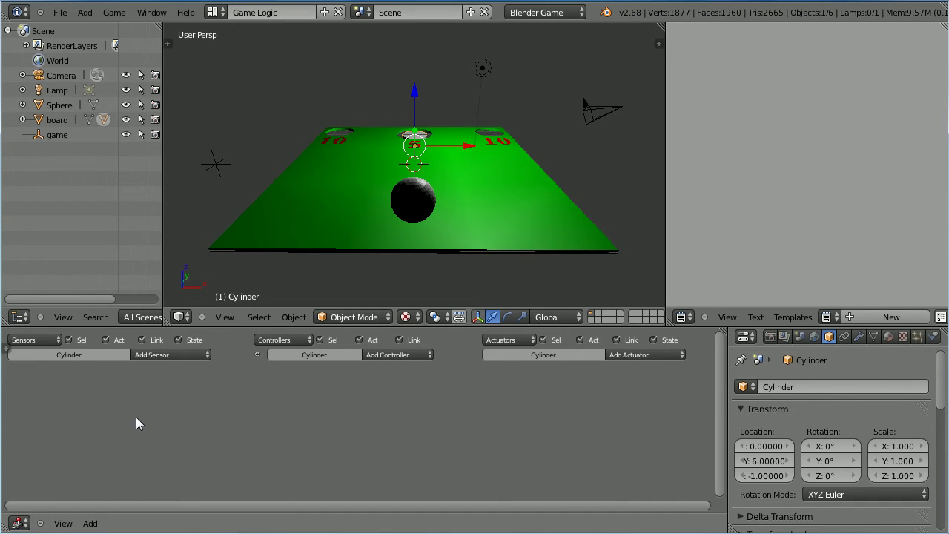
scroll(135, 417, "up", 1)
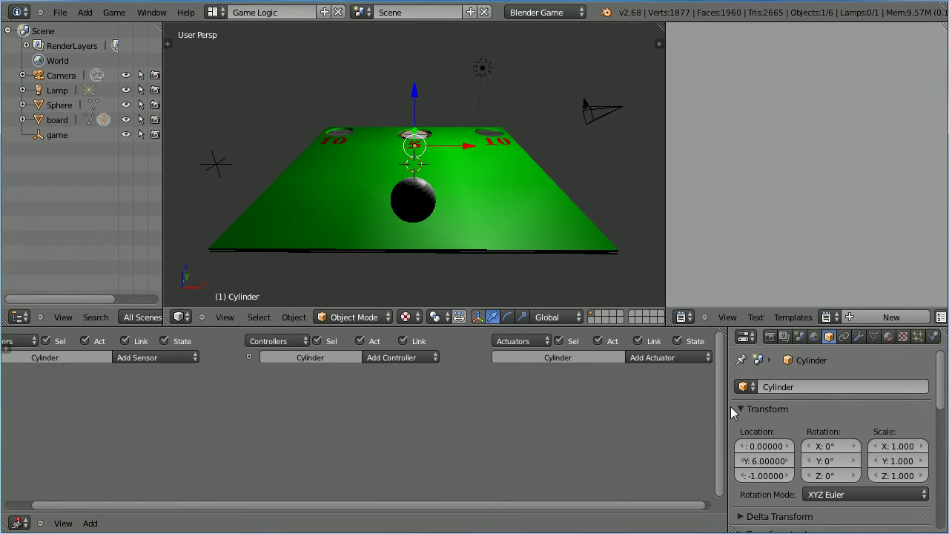
left_click_drag(728, 407, 763, 408)
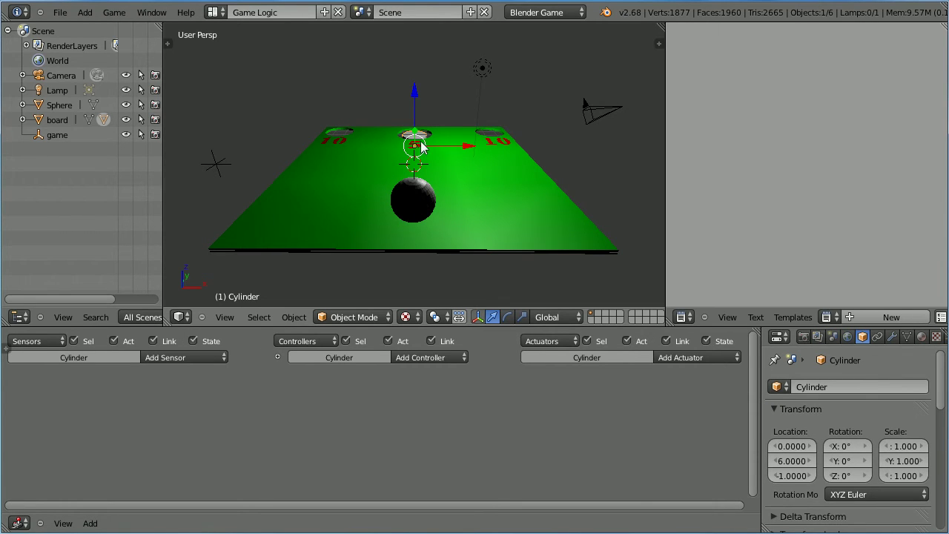
left_click(192, 359)
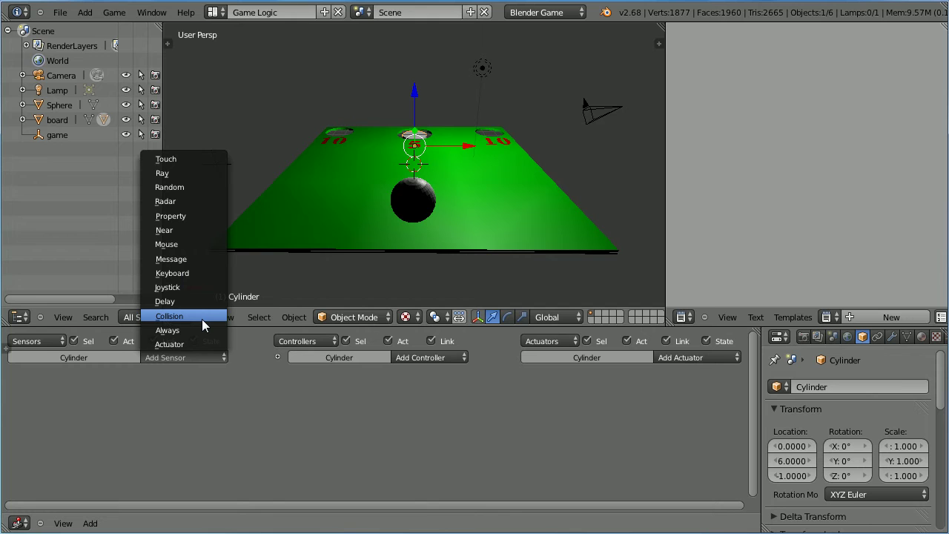
left_click(196, 230)
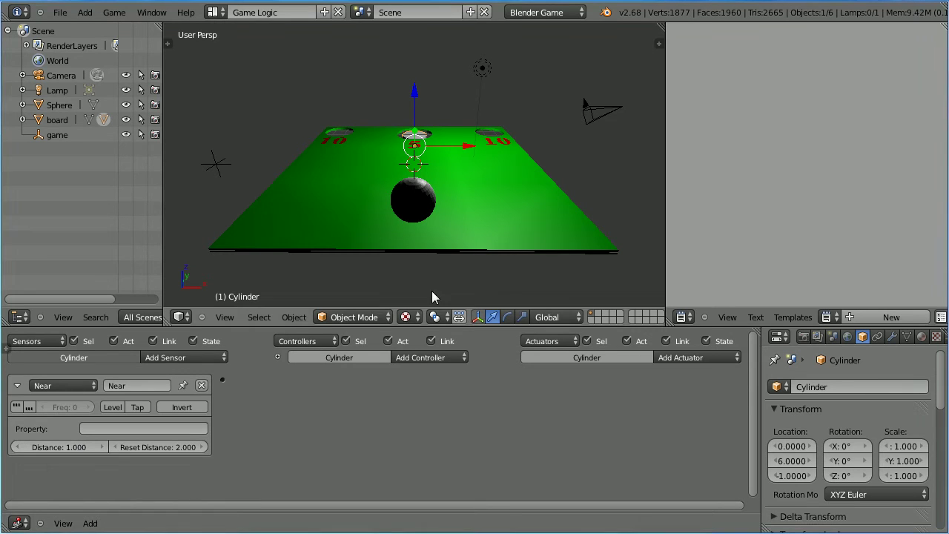
left_click(437, 357)
left_click(431, 369)
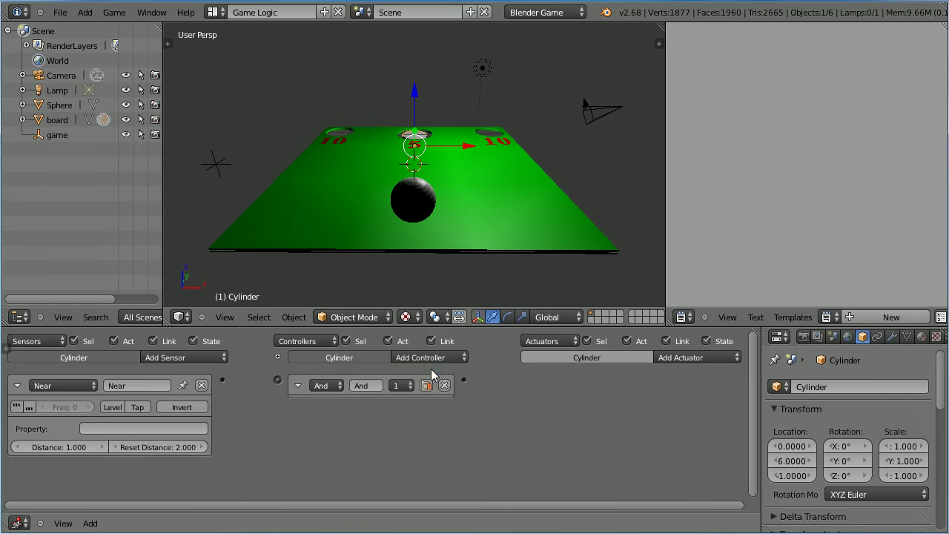
Try giving the cylinder a Property actuator in Add mode with value 5, and delete that actuator.
left_click(714, 356)
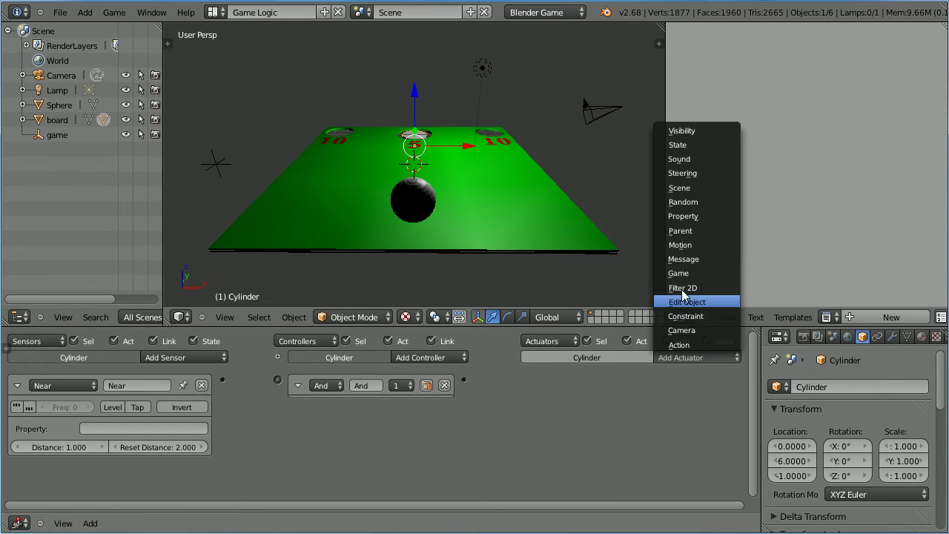
left_click(708, 215)
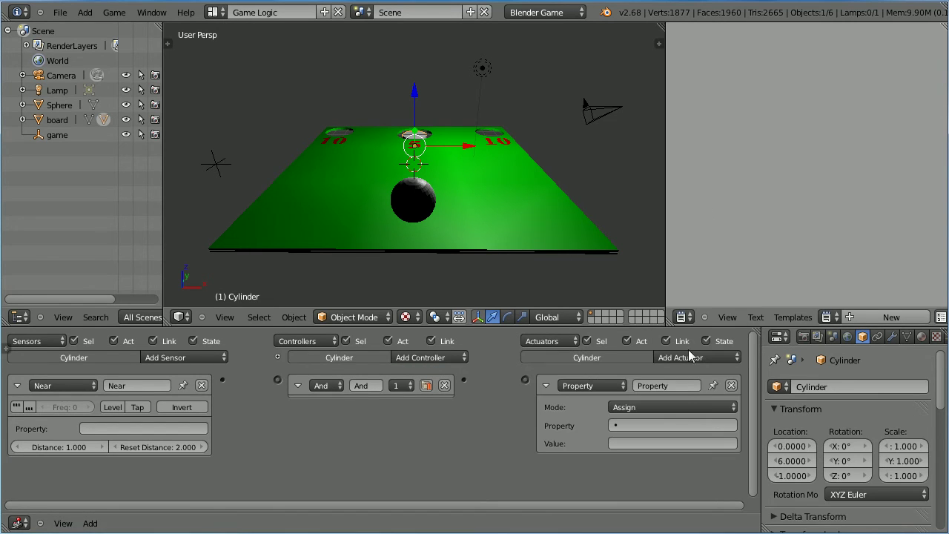
left_click(681, 408)
left_click(639, 380)
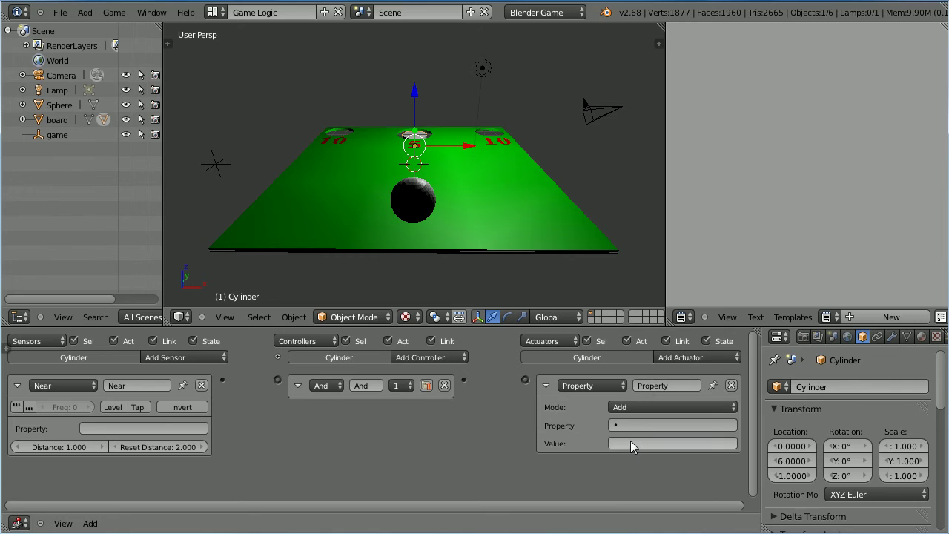
left_click(631, 443)
type("5")
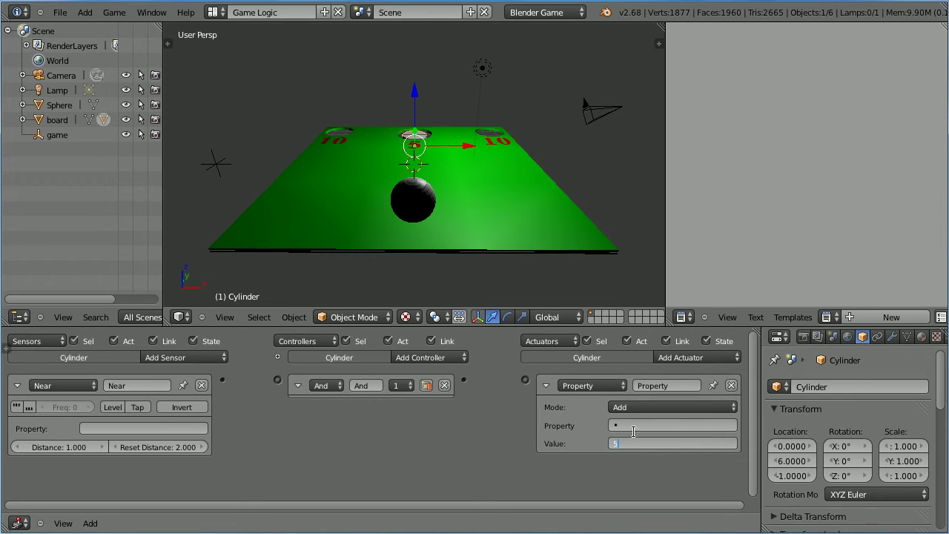
left_click(637, 426)
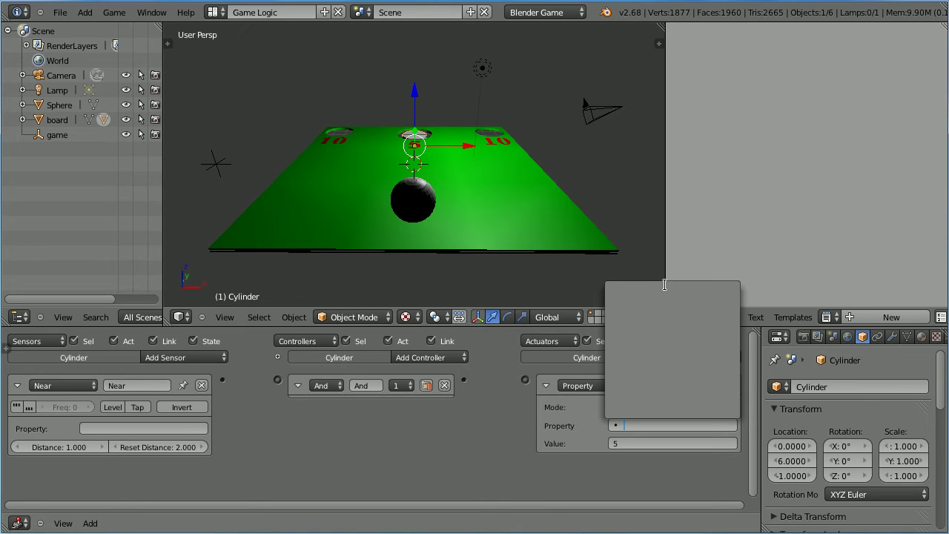
key("Escape")
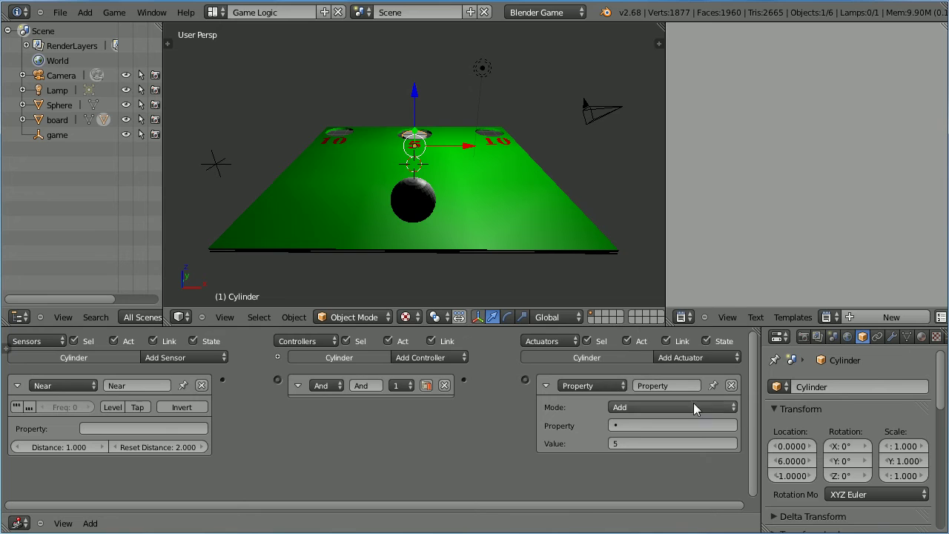
left_click(733, 386)
Add a Message actuator with subject add5 to the cylinder and link it to the Near sensor through the And controller.
left_click(708, 358)
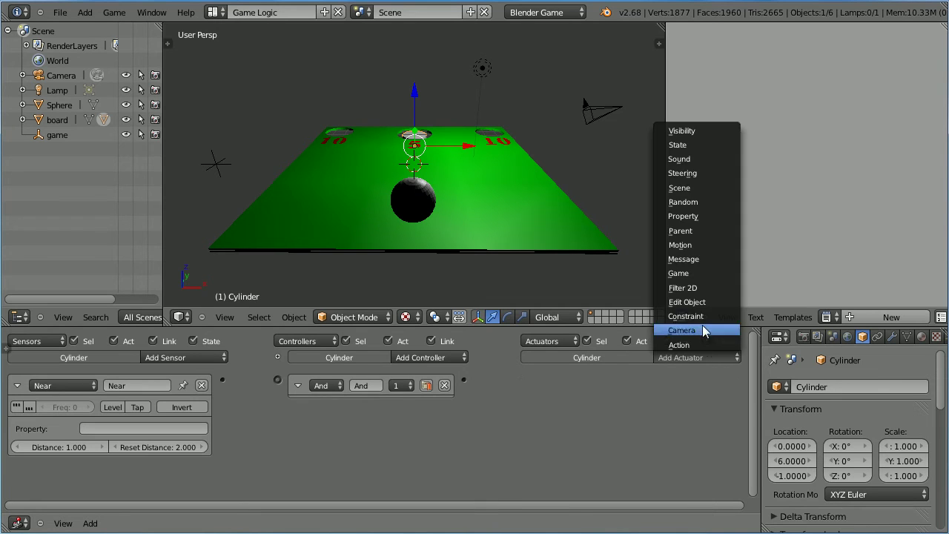
left_click(705, 260)
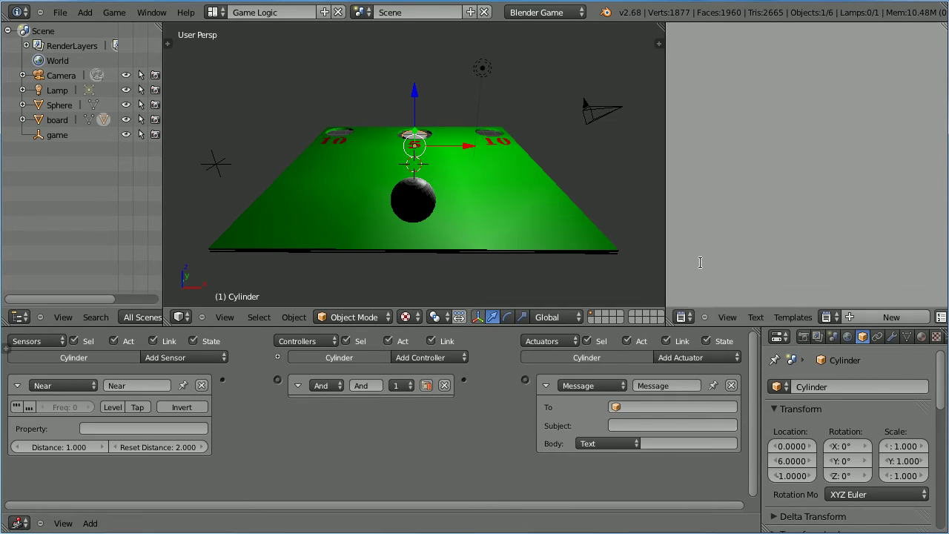
left_click(646, 426)
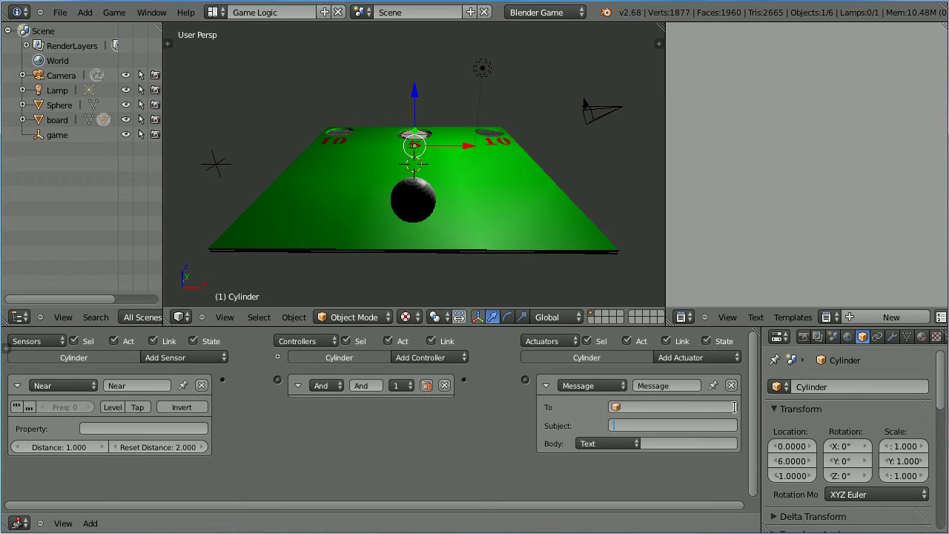
type("add5")
key("Return")
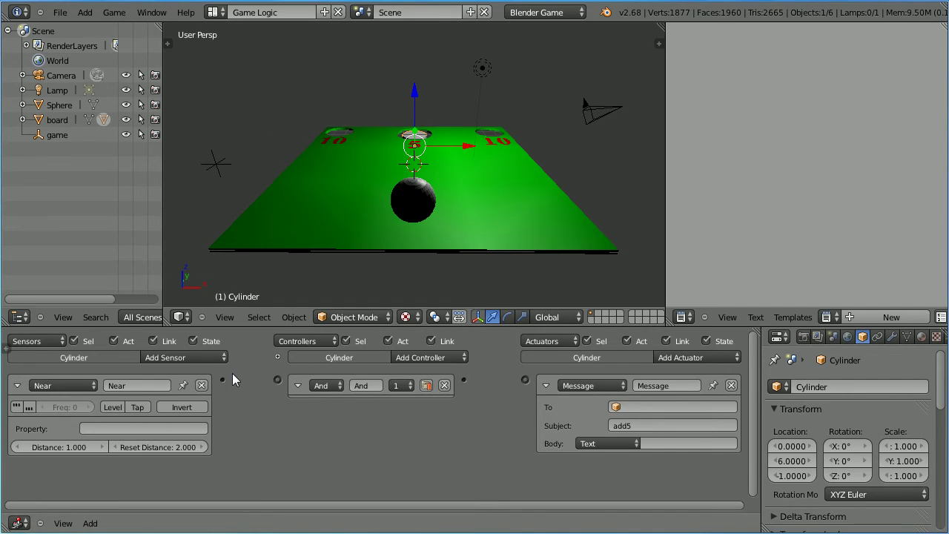
left_click_drag(223, 379, 278, 379)
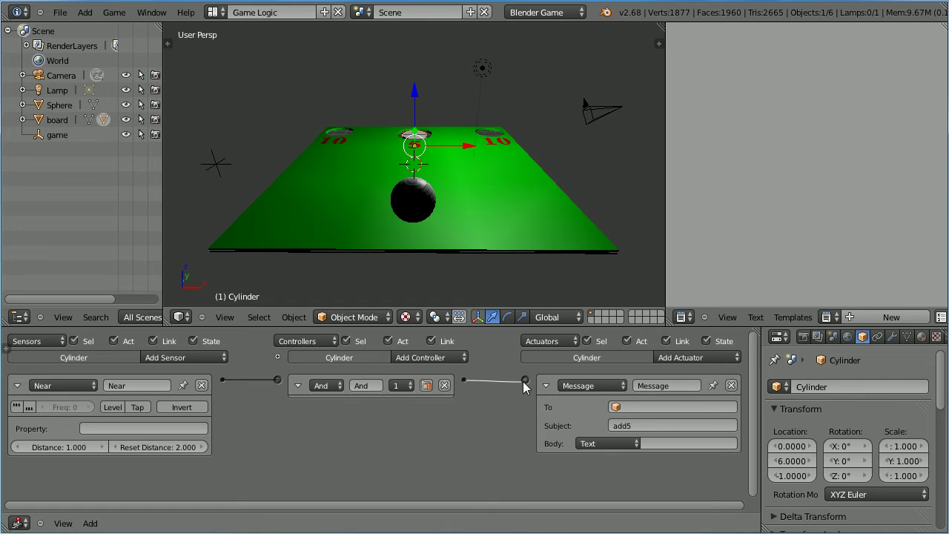
left_click_drag(523, 382, 526, 381)
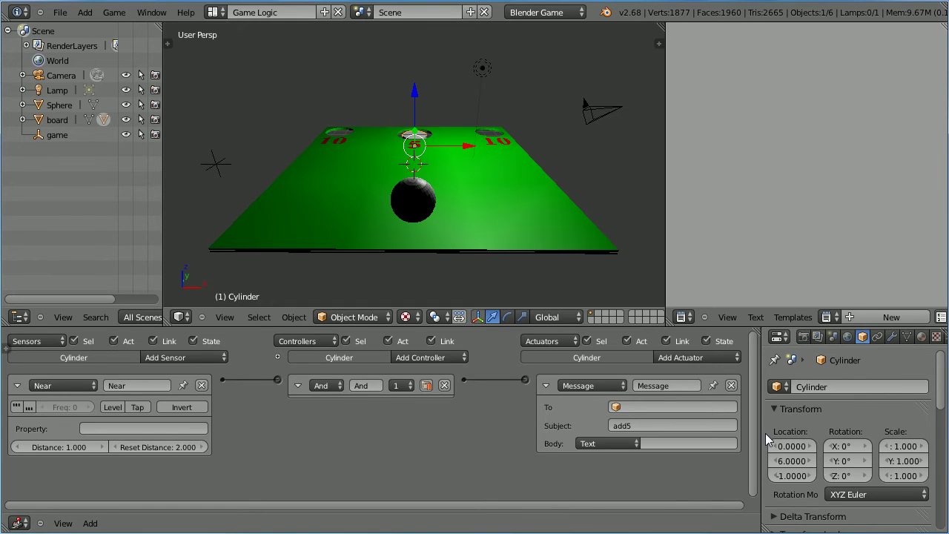
Set the cylinder's physics type to No Collision and make it invisible in the game.
left_click_drag(763, 437, 732, 441)
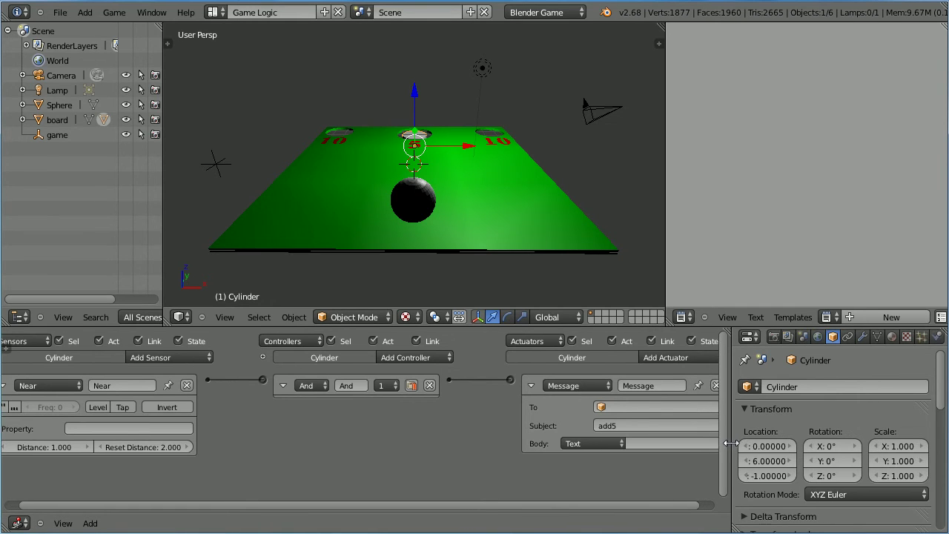
left_click(937, 337)
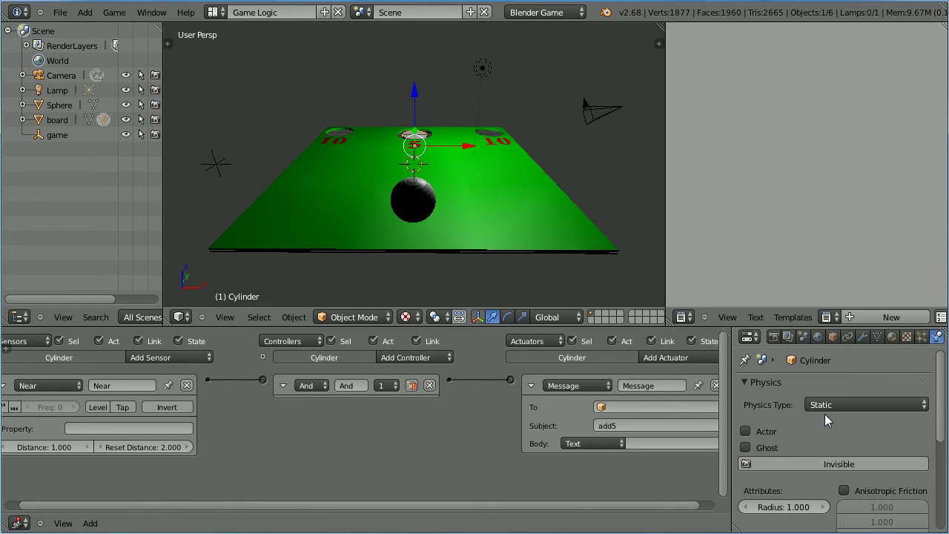
left_click(857, 405)
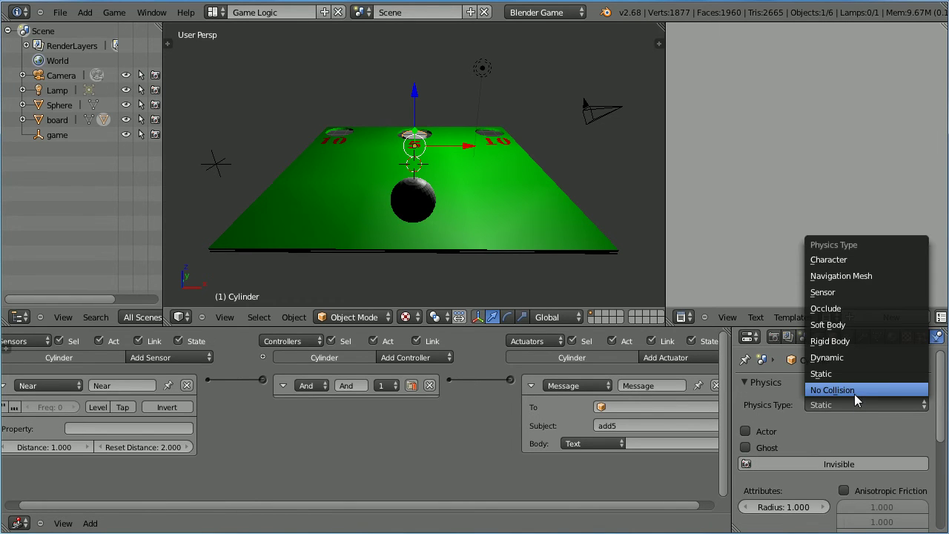
left_click(891, 387)
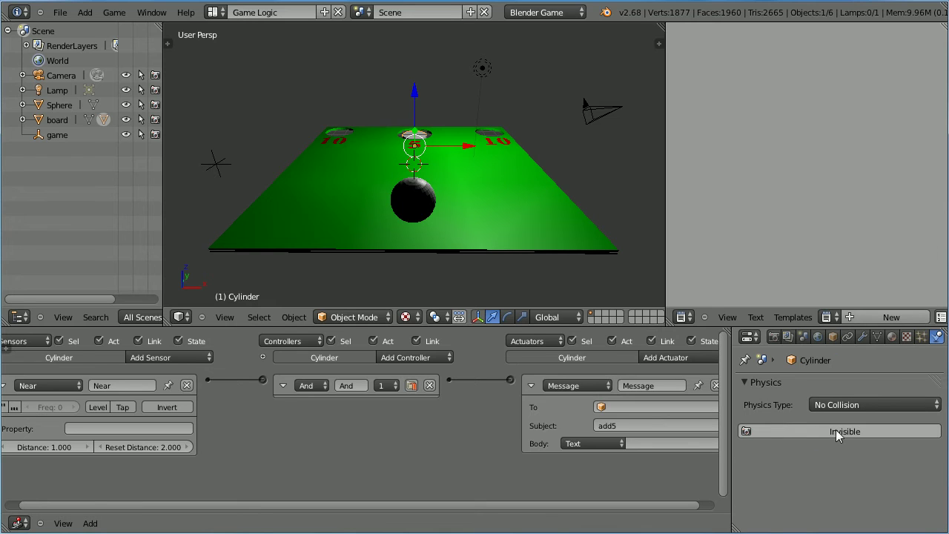
left_click(850, 431)
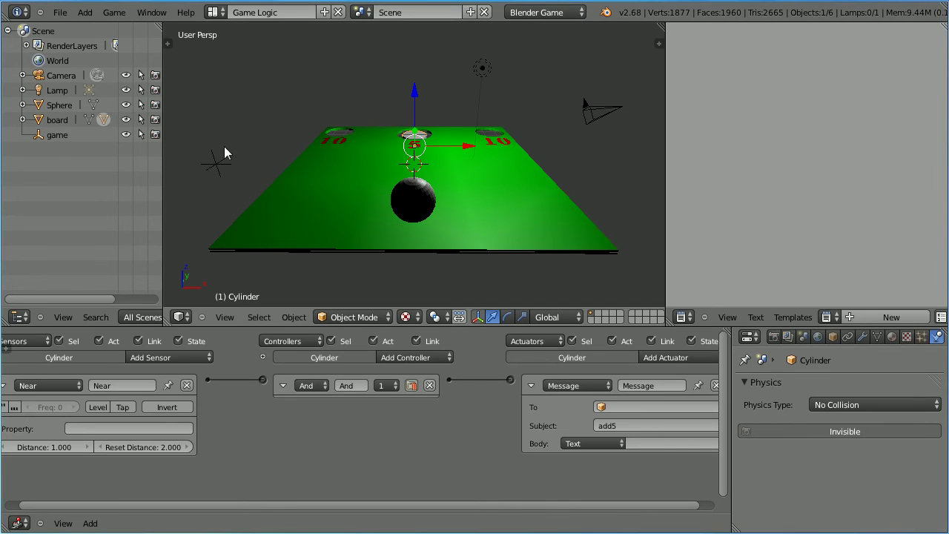
Give the game empty a Message sensor with subject add5 and an And controller.
right_click(214, 162)
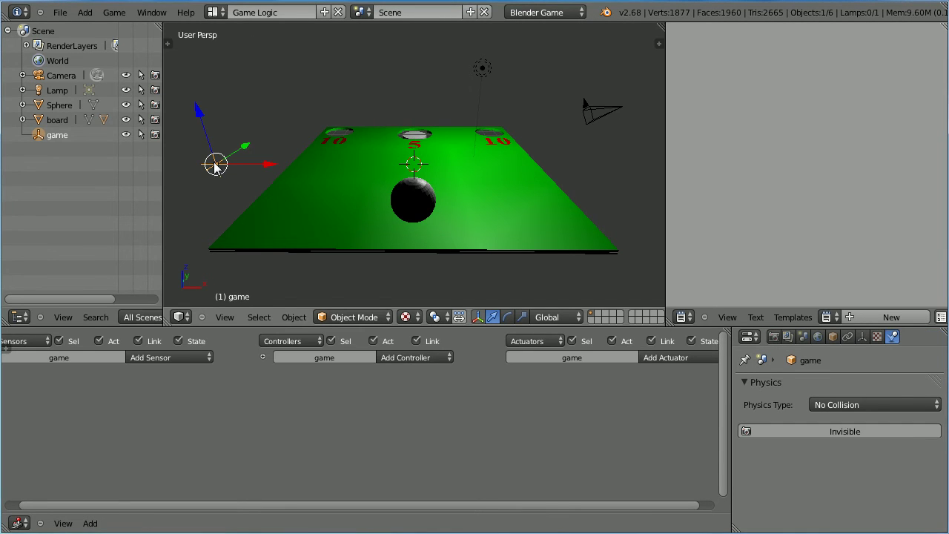
left_click(175, 357)
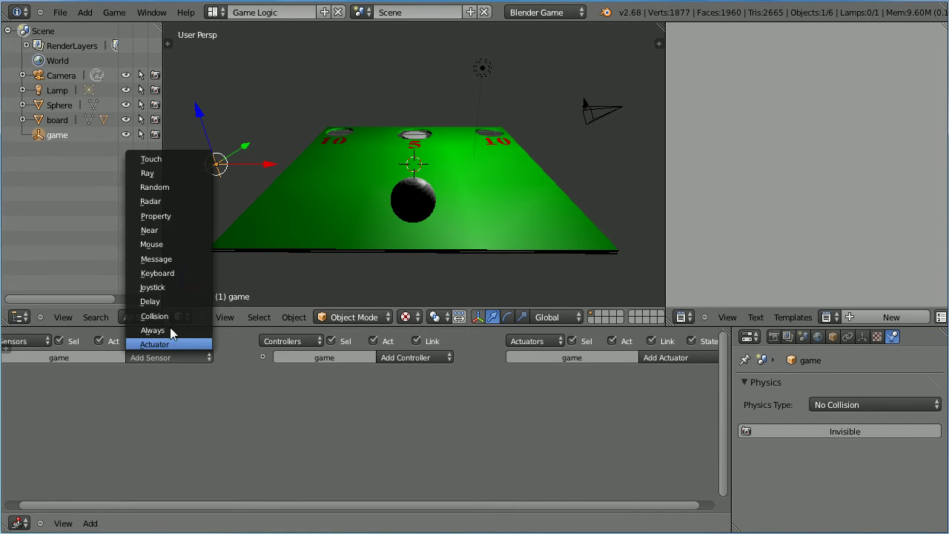
left_click(173, 260)
left_click(88, 423)
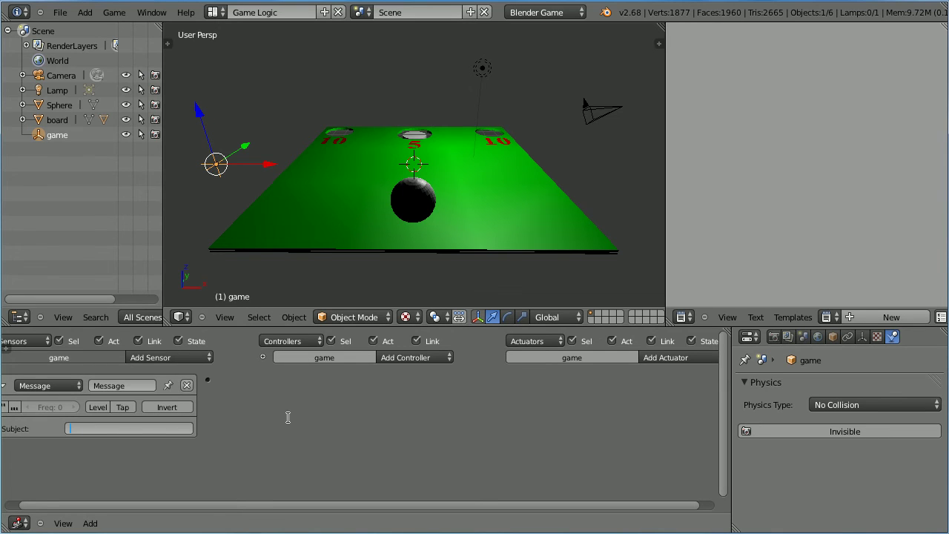
type("add5")
key("Return")
left_click(413, 357)
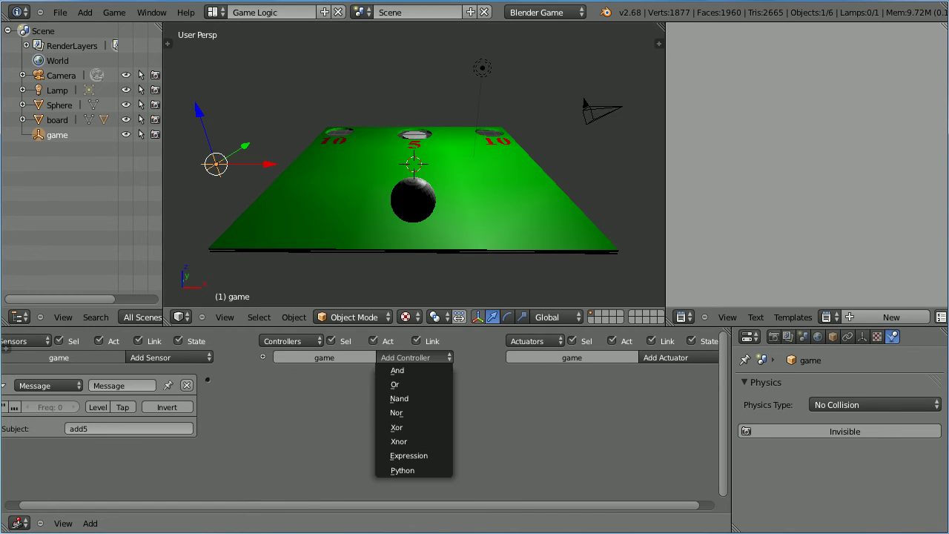
left_click(413, 369)
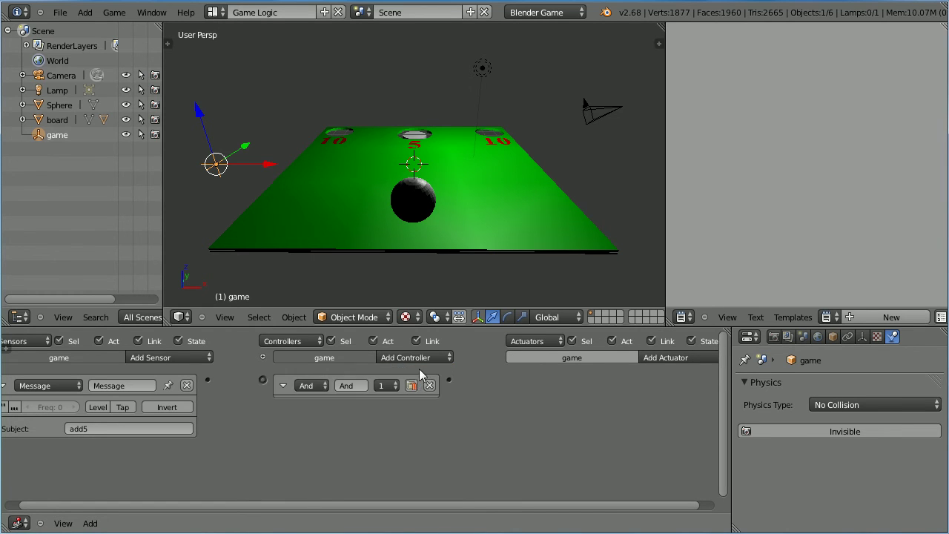
Add a Property actuator in Add mode that adds 5 to score, and link the Message sensor, And controller and actuator together.
left_click(674, 358)
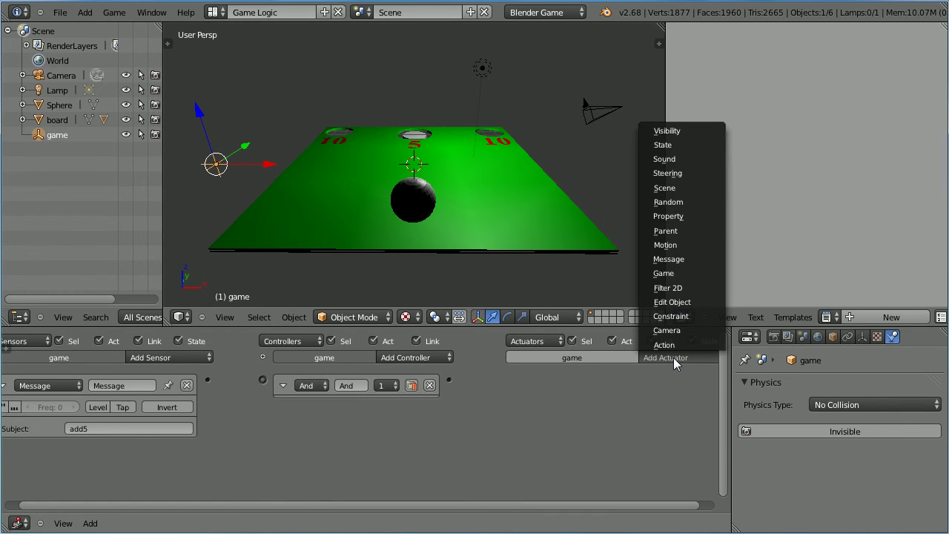
left_click(685, 215)
left_click(626, 409)
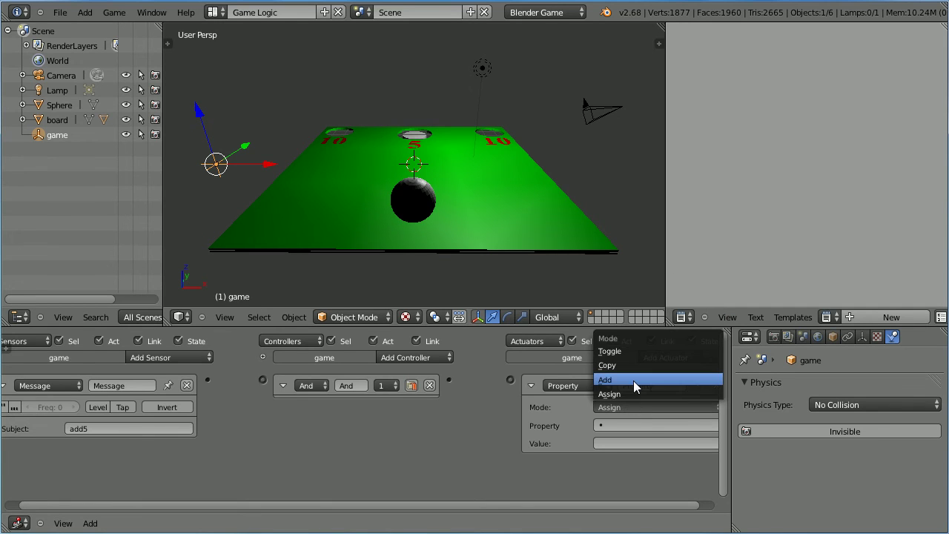
left_click(634, 380)
left_click(607, 443)
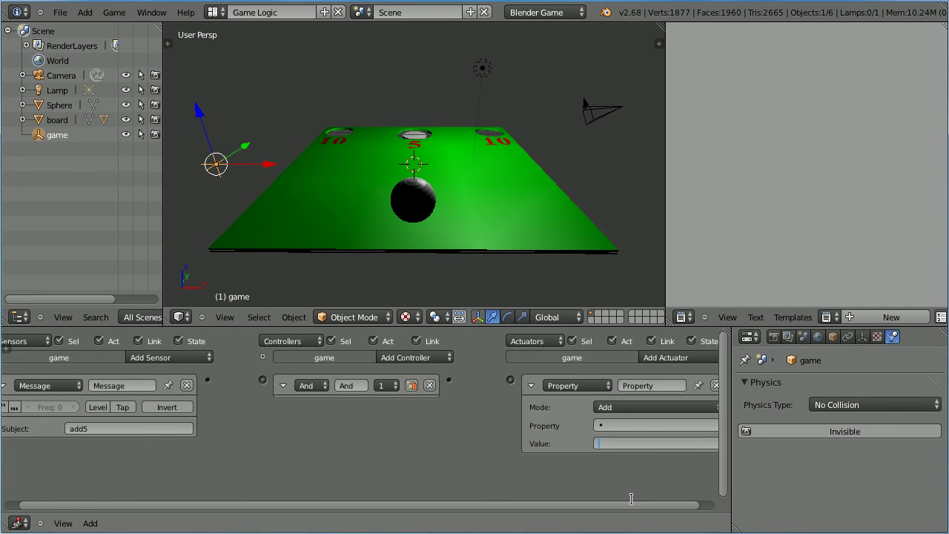
type("5")
left_click(652, 425)
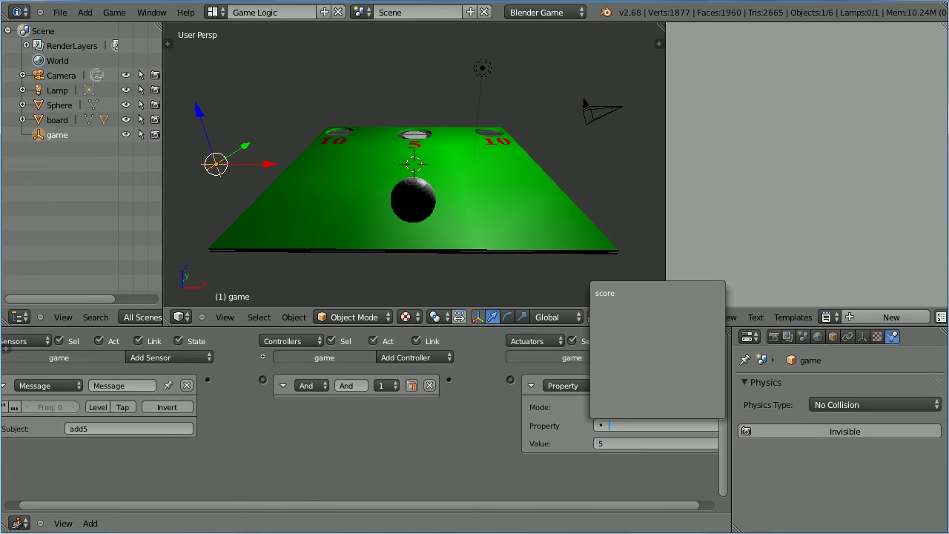
left_click(628, 291)
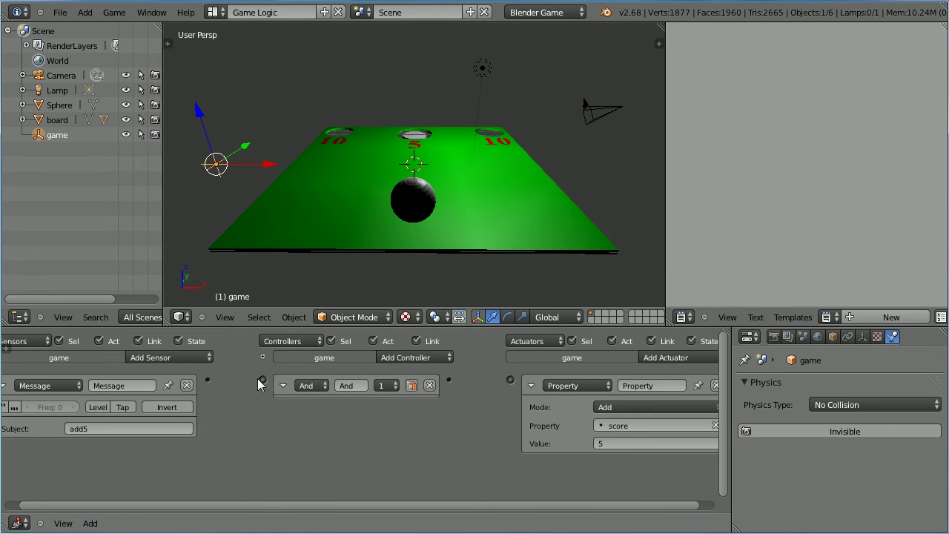
left_click_drag(249, 375, 263, 380)
left_click_drag(449, 380, 511, 379)
Run the game in the embedded player to check the score when the ball drops into the 5 hole, and stop it.
left_click(774, 338)
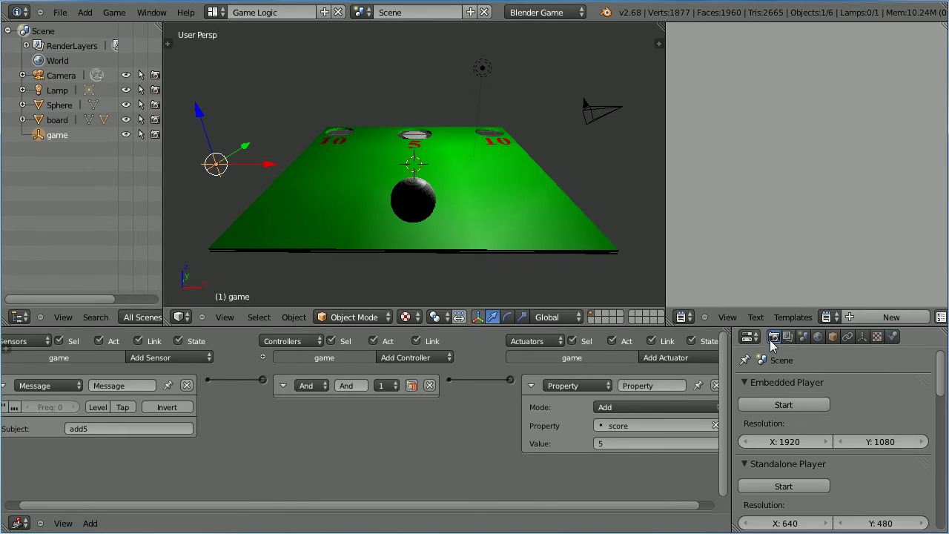
left_click(785, 404)
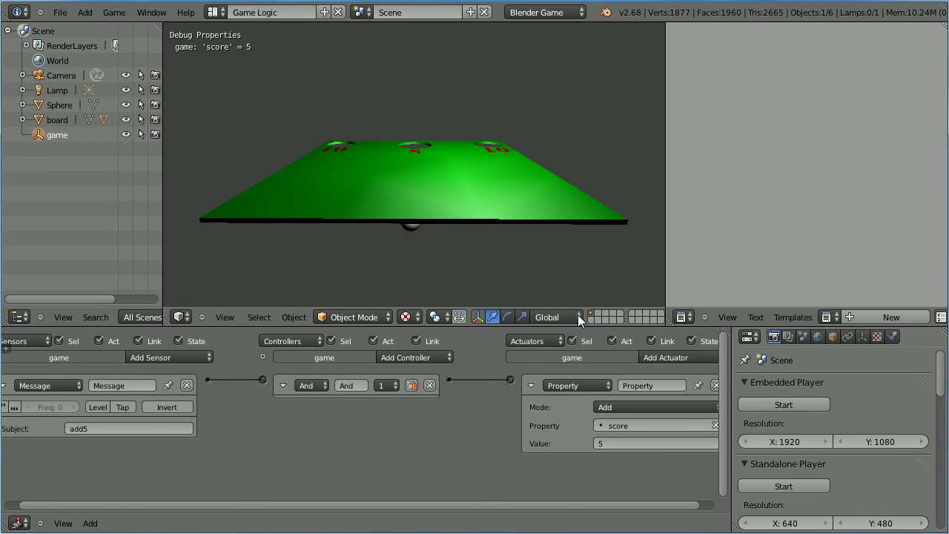
key("Escape")
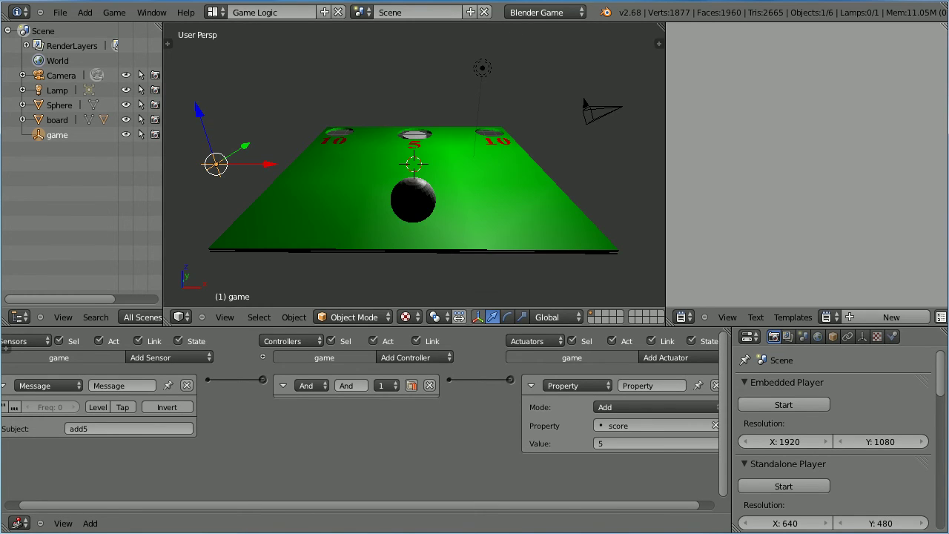
Switch to the Default screen layout and duplicate the cylinder under the 5 hole in place.
left_click(213, 12)
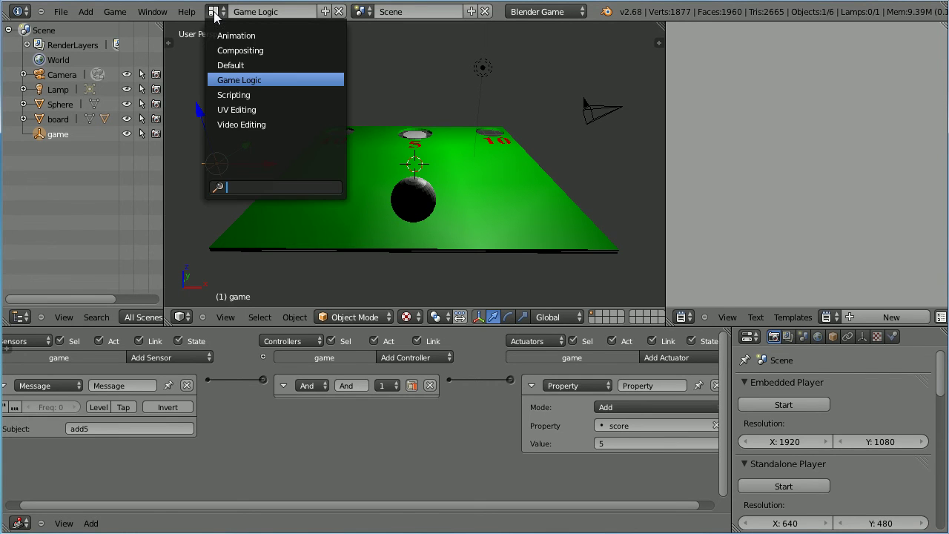
left_click(223, 65)
right_click(288, 64)
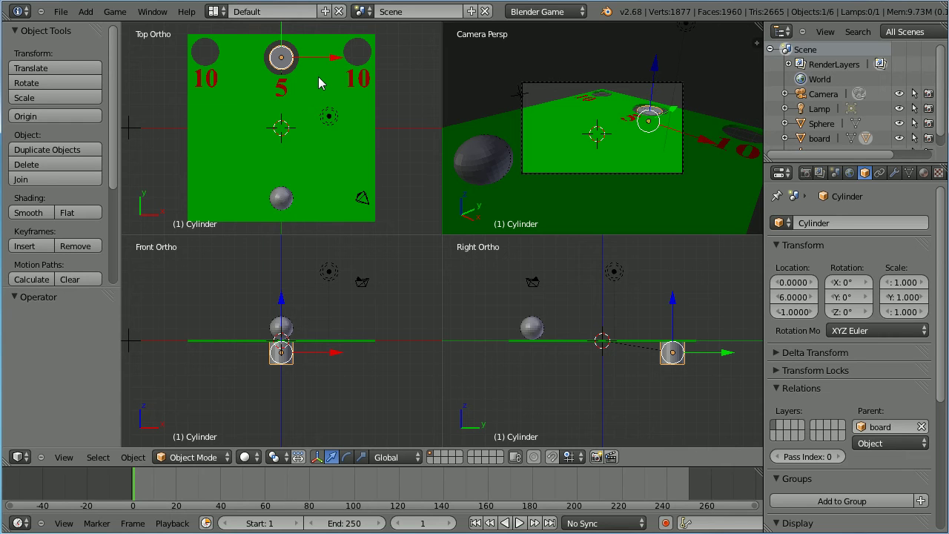
key("shift+d")
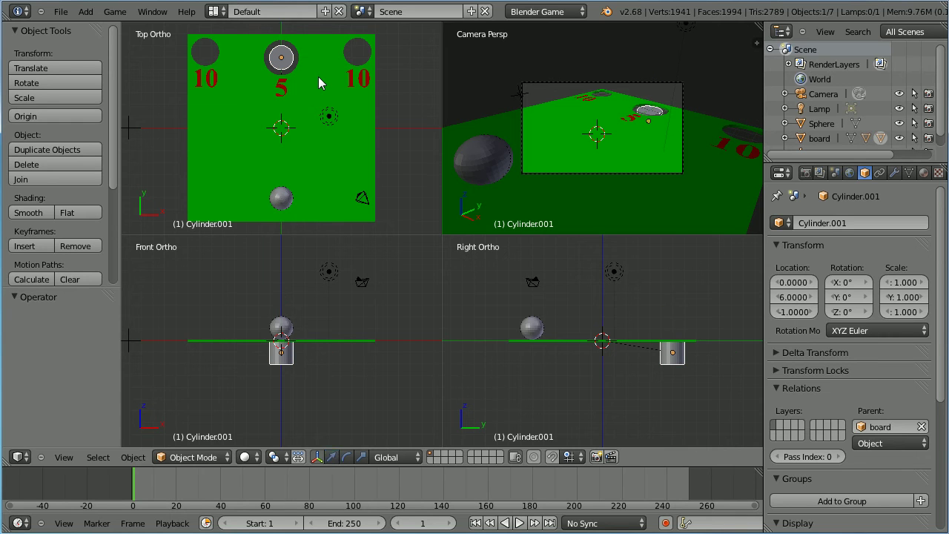
right_click(319, 83)
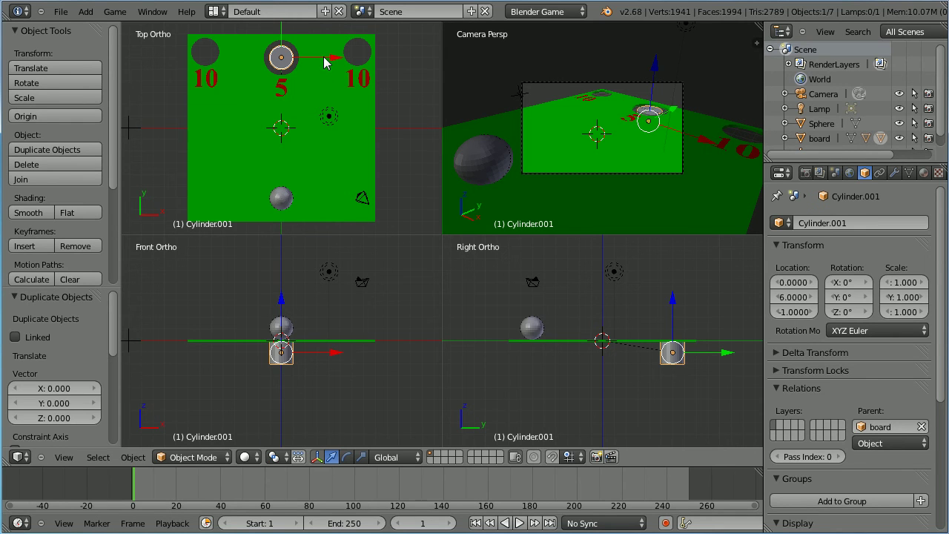
Move the duplicate cylinder about 6.52 units along X and about 0.57 along Y, under the right-hand 10 hole.
key("g")
key("x")
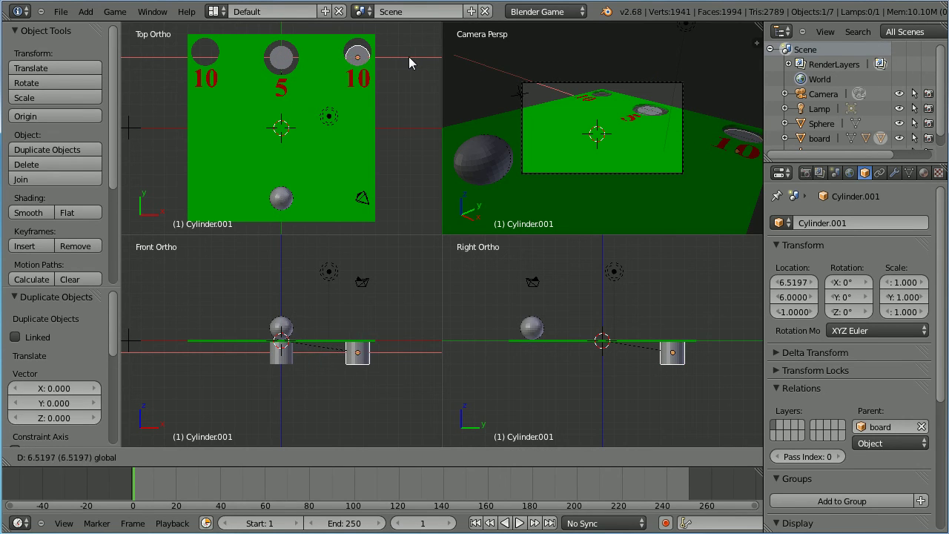
left_click(408, 57)
key("g")
key("y")
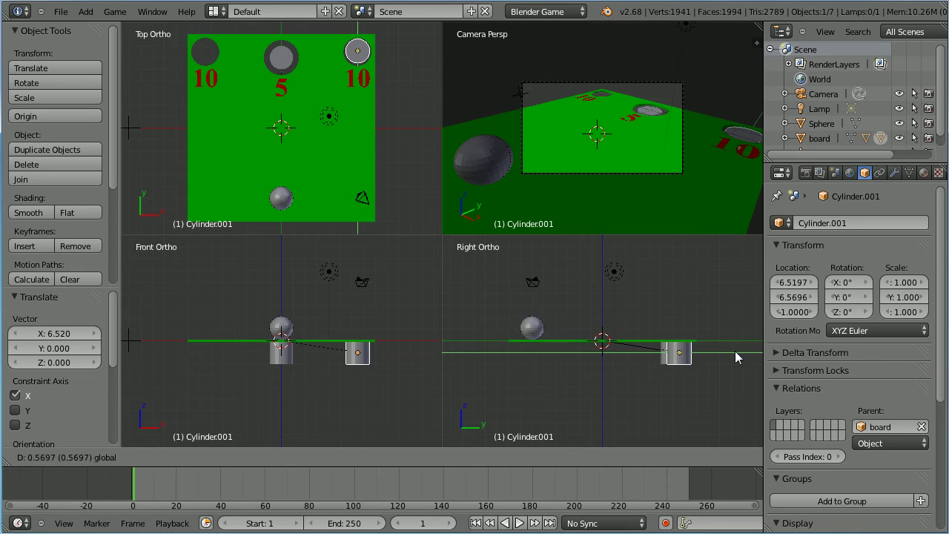
left_click(735, 350)
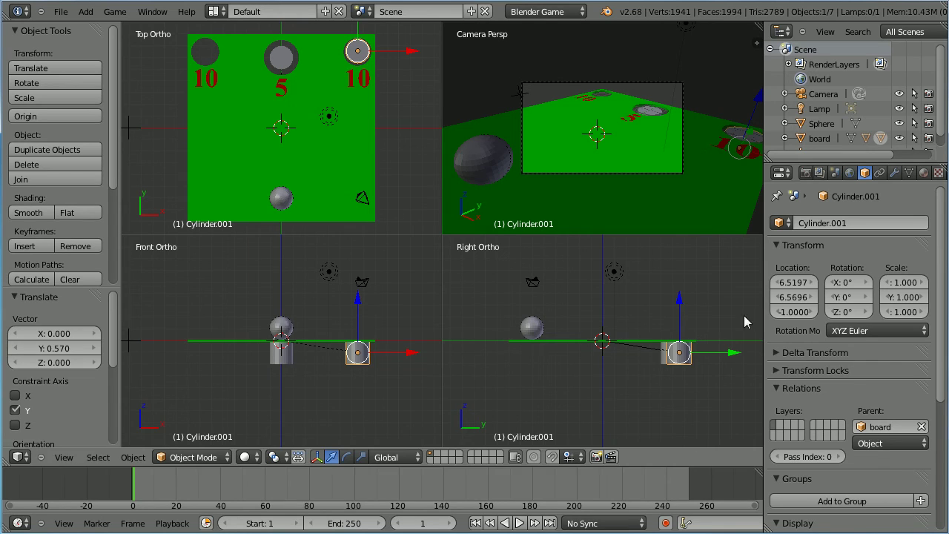
Set the duplicate cylinder's location to exactly 6.5 on X and 6.5 on Y.
left_click(793, 285)
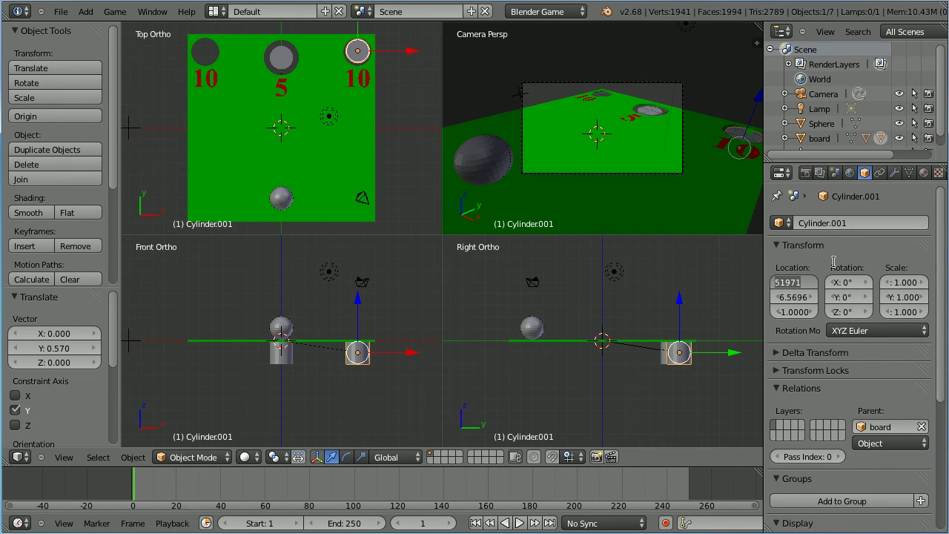
type("6.5")
key("Return")
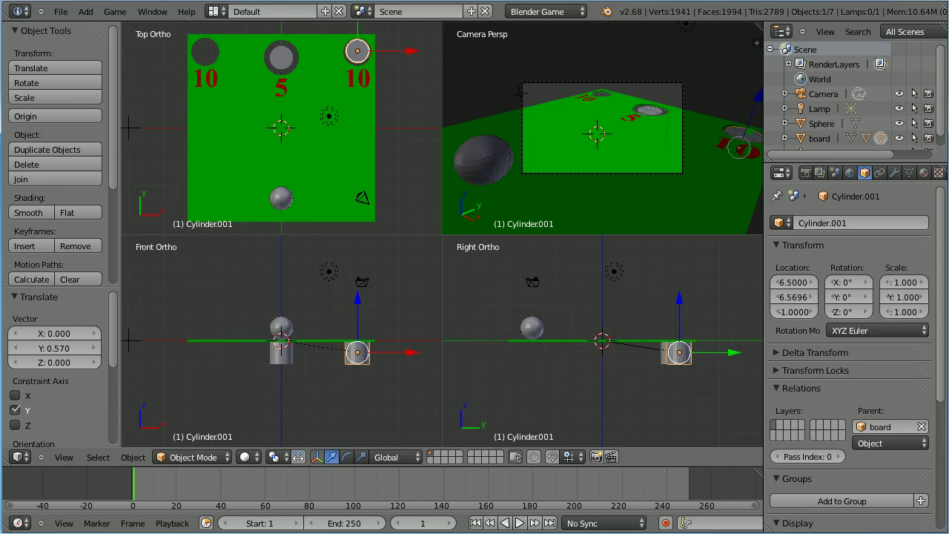
left_click(796, 300)
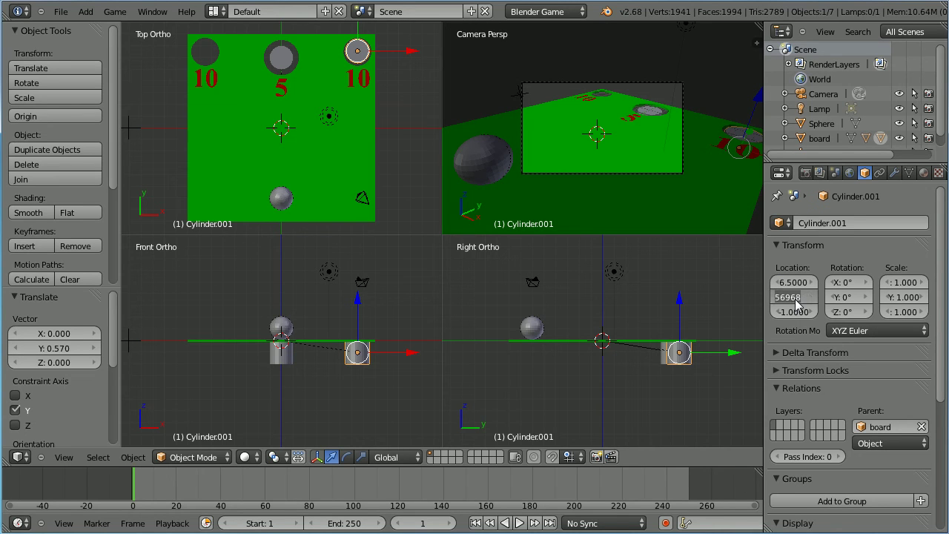
type("6.5000")
key("Return")
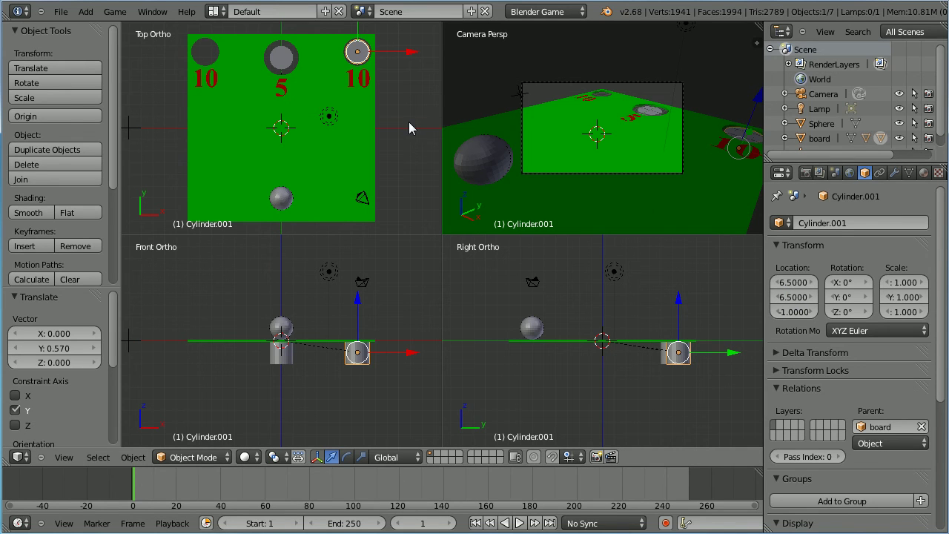
Duplicate the cylinder under the right-hand 10 hole in place and set the copy's X location to -6.5.
key("shift+d")
key("Escape")
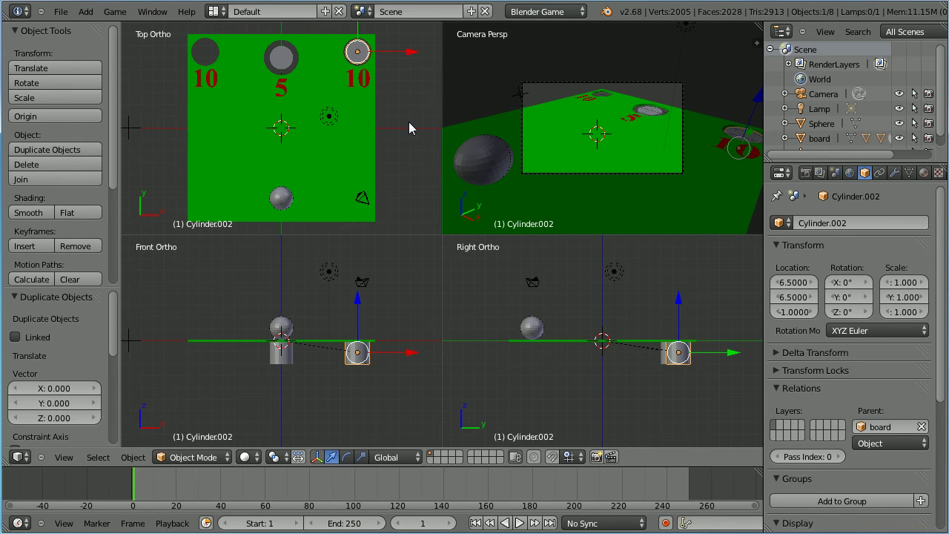
left_click(797, 288)
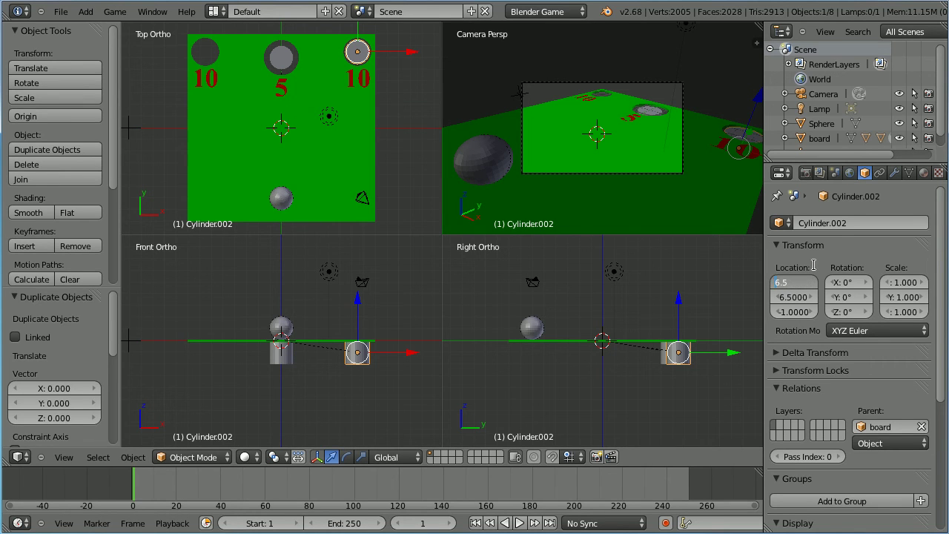
key("Home")
type("-")
key("Return")
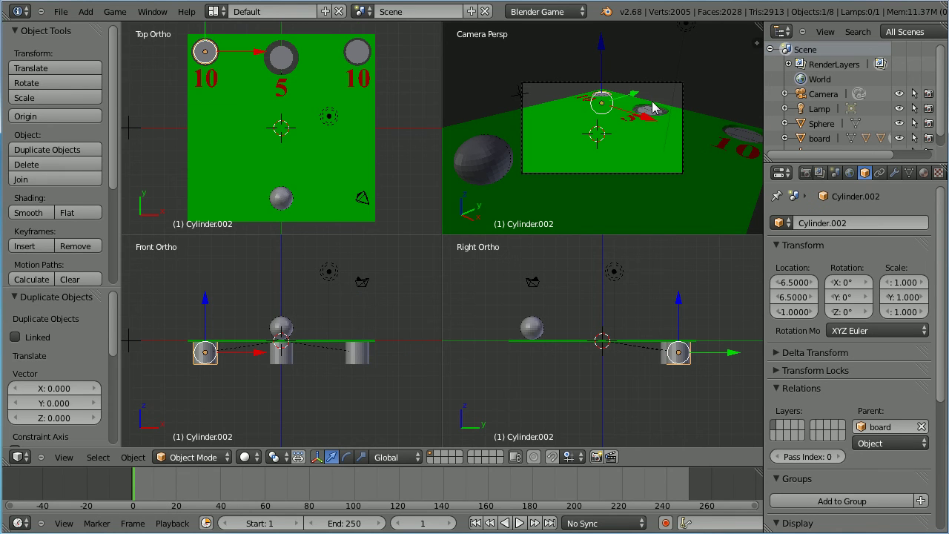
Switch to the Game Logic screen layout and set the left-hand cylinder's Message actuator subject to add10.
left_click(214, 11)
left_click(243, 80)
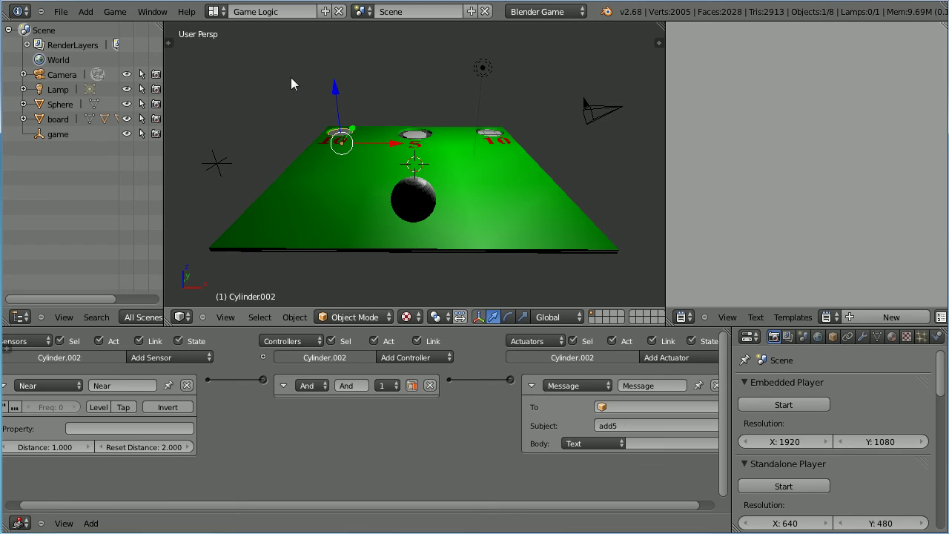
left_click(643, 426)
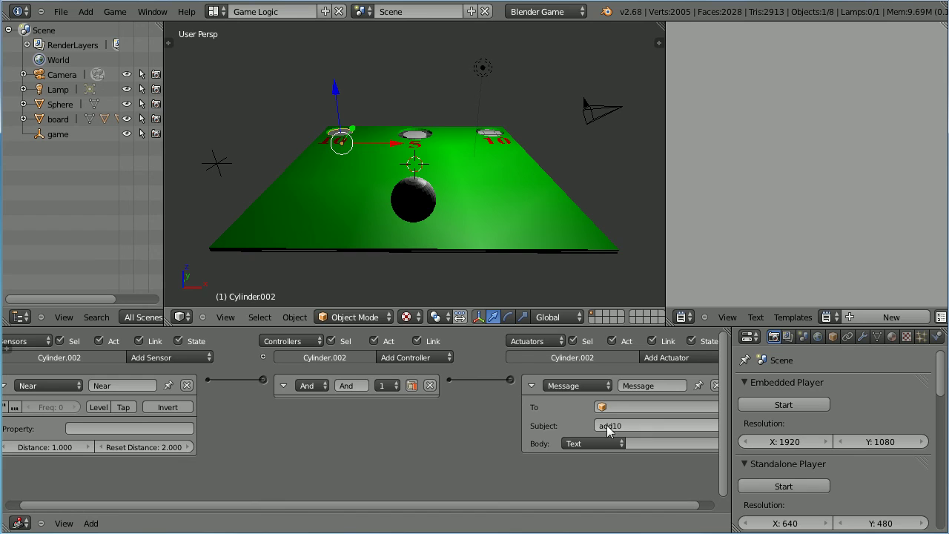
key("Return")
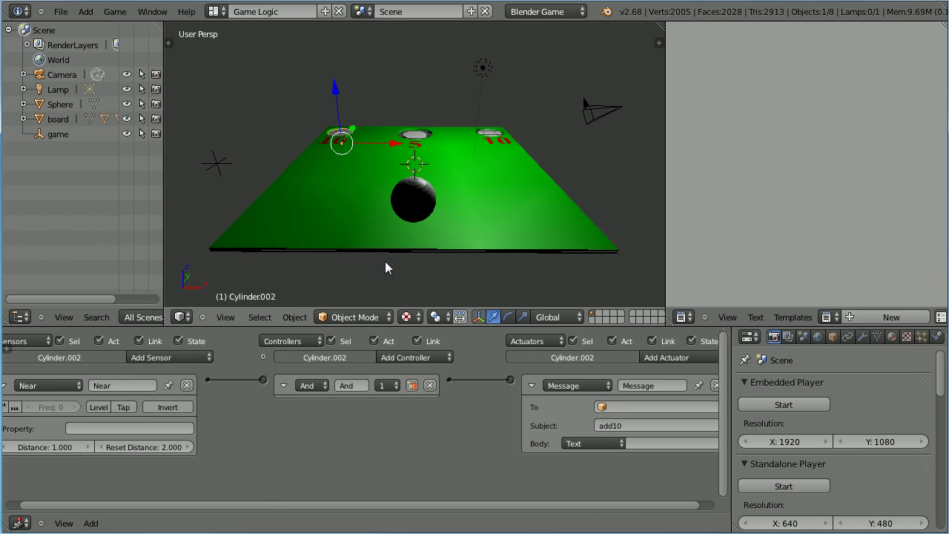
Select Cylinder.001 among the board's children and set its Message actuator subject to add10.
left_click(23, 120)
left_click(83, 164)
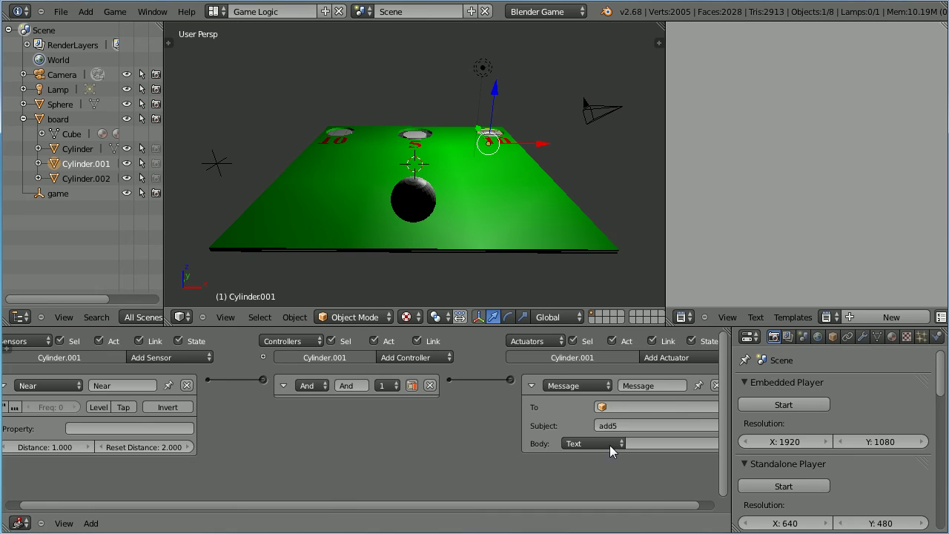
left_click(623, 429)
key("BackSpace")
type("10")
key("Return")
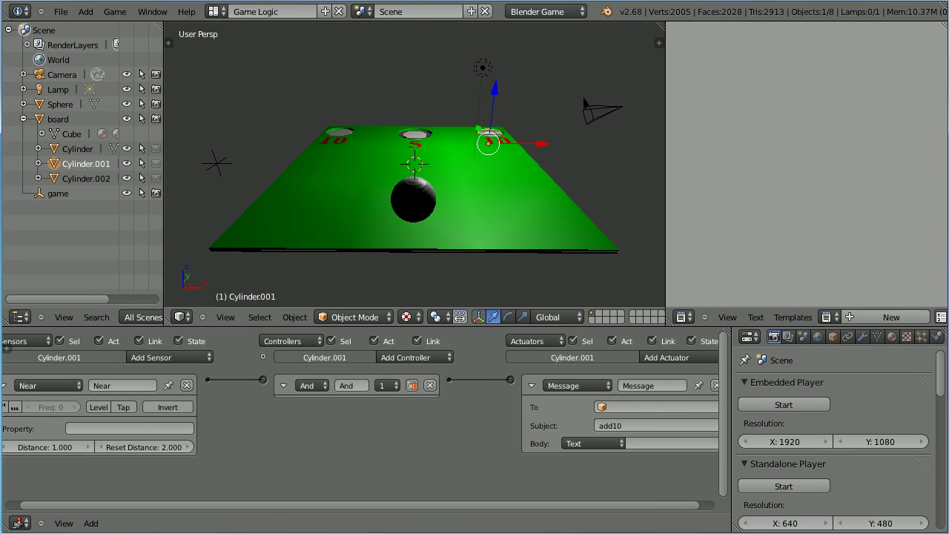
Select the game empty and add a second Message sensor with the subject add10.
right_click(216, 164)
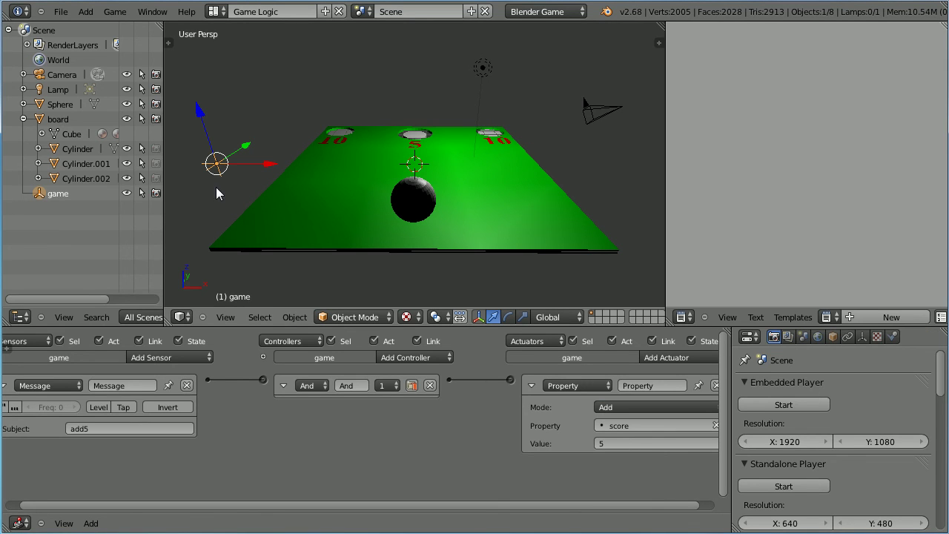
left_click(169, 358)
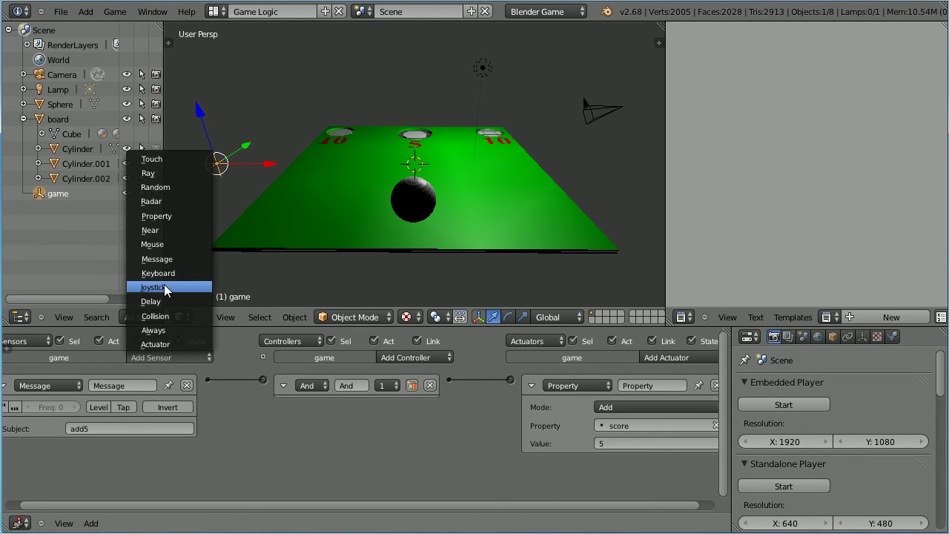
left_click(157, 259)
left_click(103, 495)
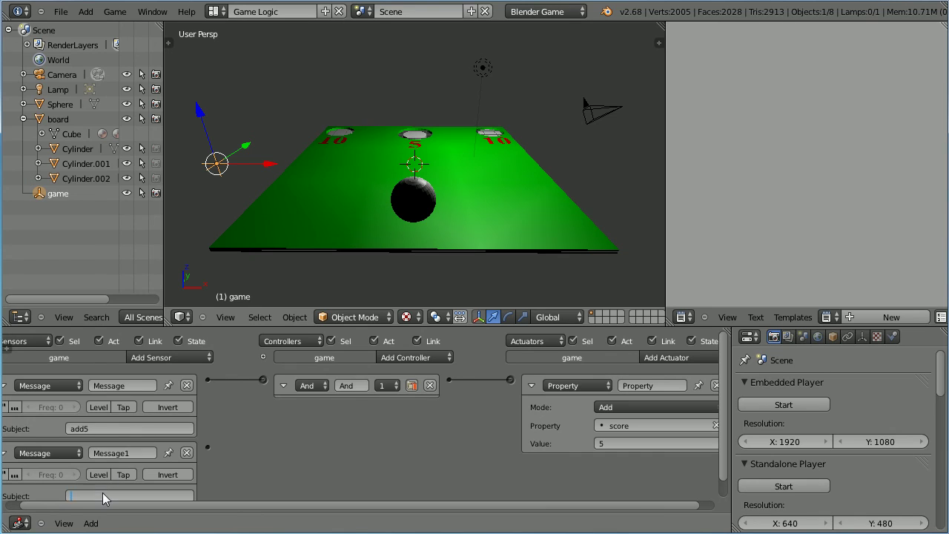
type("add10")
key("Return")
Add a second And controller and a second Property actuator to the game empty.
left_click(423, 358)
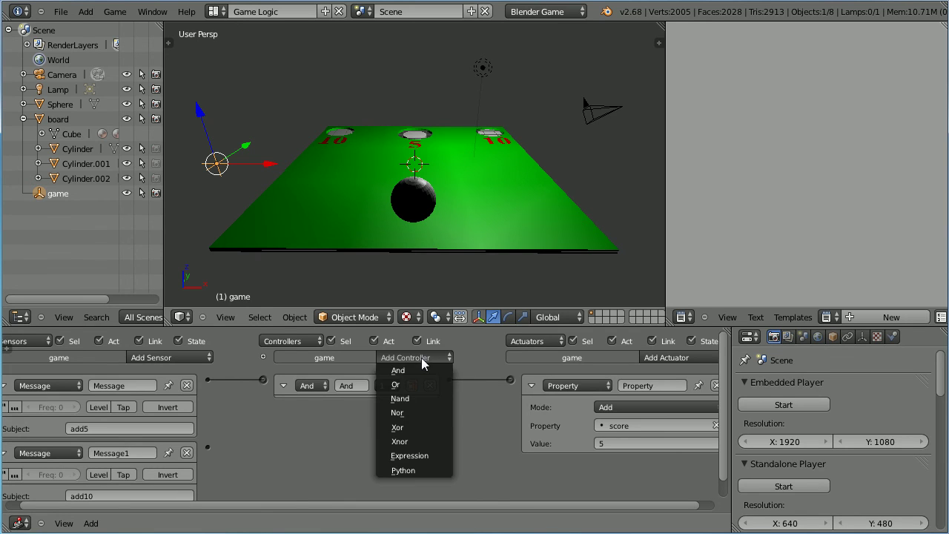
left_click(416, 374)
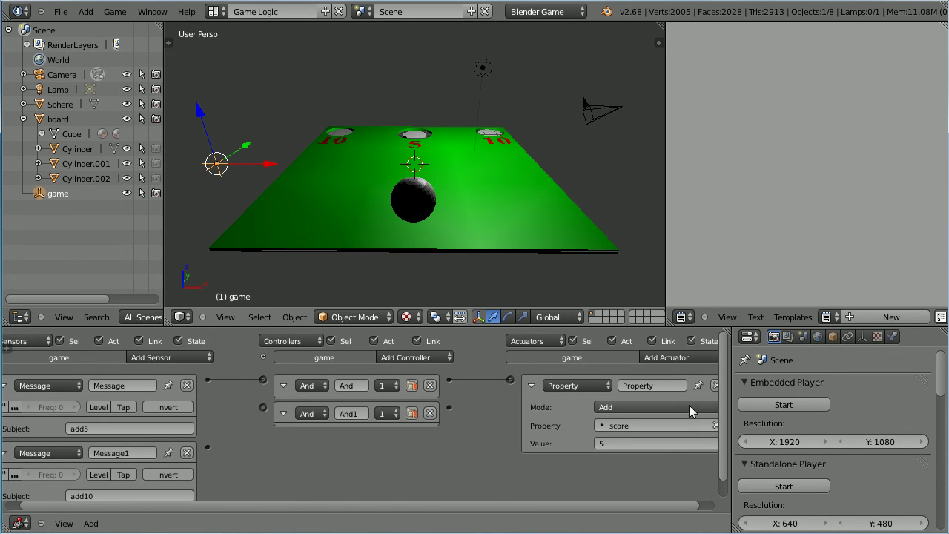
left_click(696, 358)
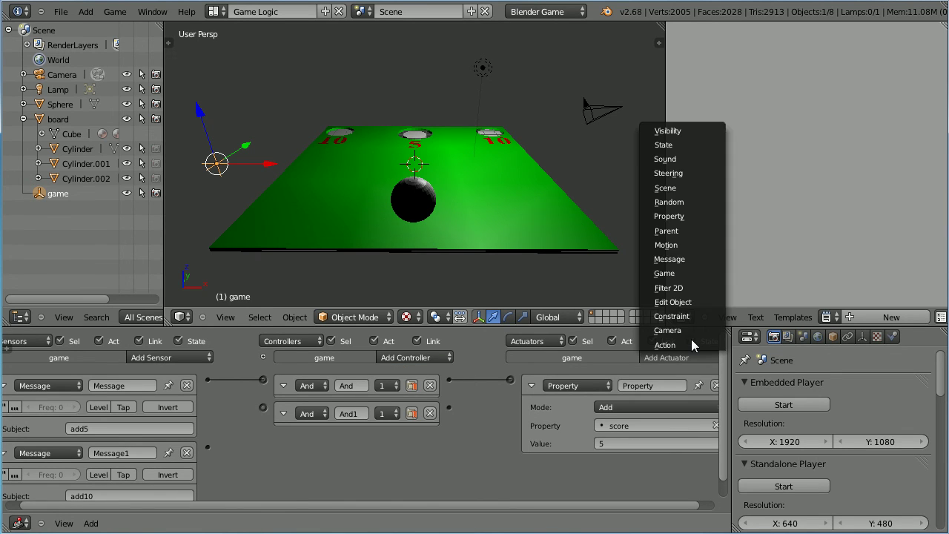
left_click(689, 215)
Set the new Property actuator to Add mode with the score property and a value of 10.
left_click_drag(725, 344, 737, 408)
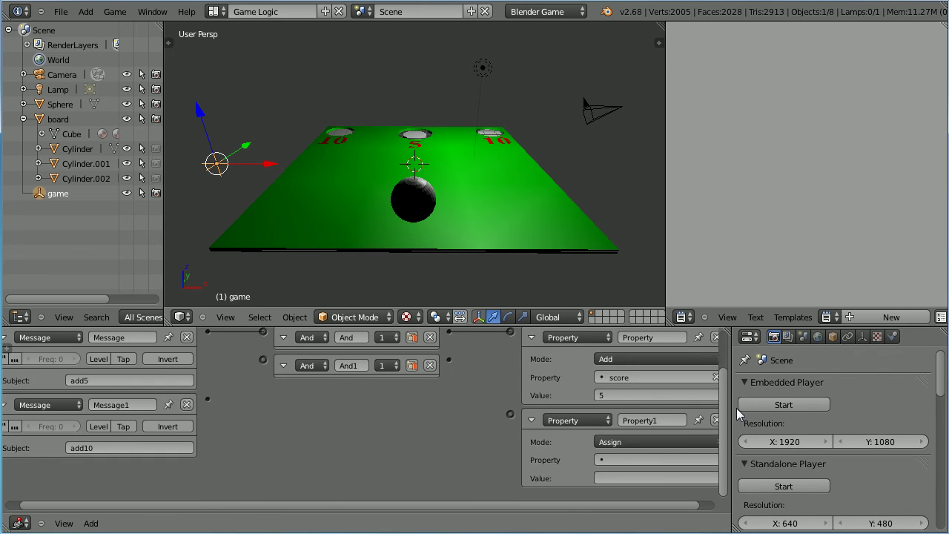
left_click(648, 442)
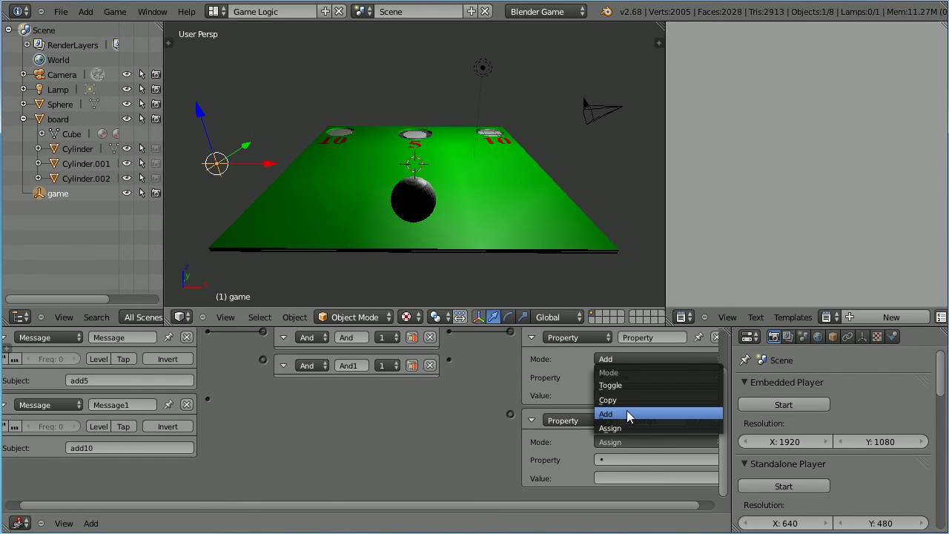
left_click(626, 411)
left_click(621, 476)
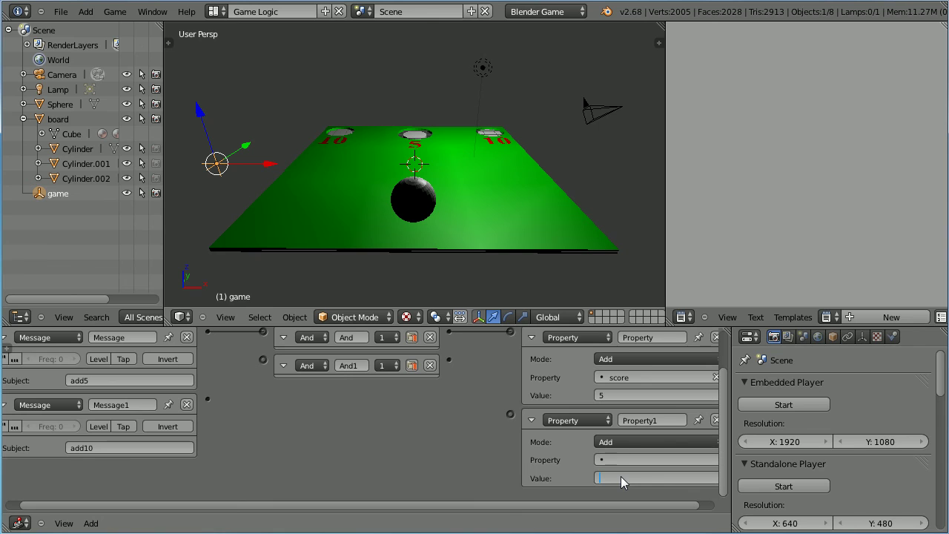
left_click(620, 460)
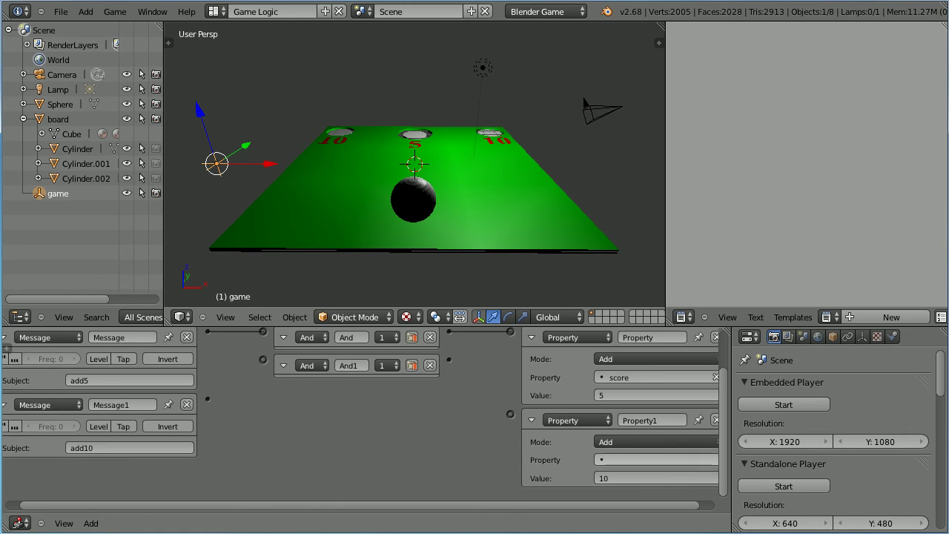
left_click(634, 328)
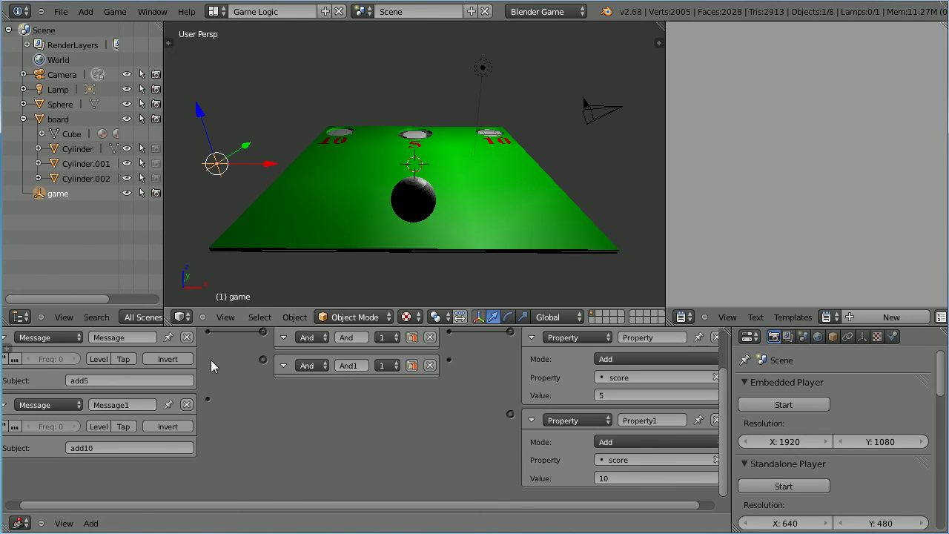
Link the add10 Message sensor through the second And controller to the new Property actuator, and start the game in the embedded player.
left_click_drag(244, 382, 263, 360)
left_click_drag(449, 362, 510, 414)
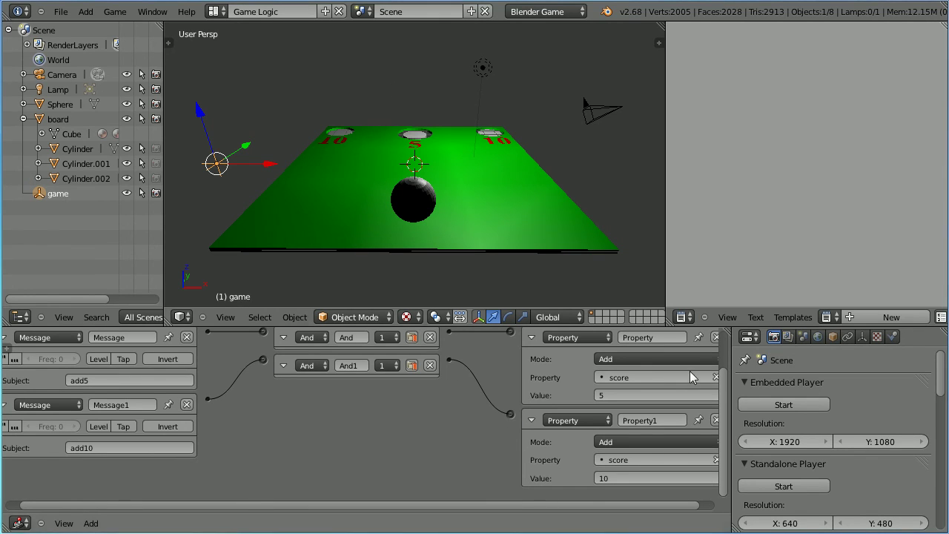
left_click(774, 404)
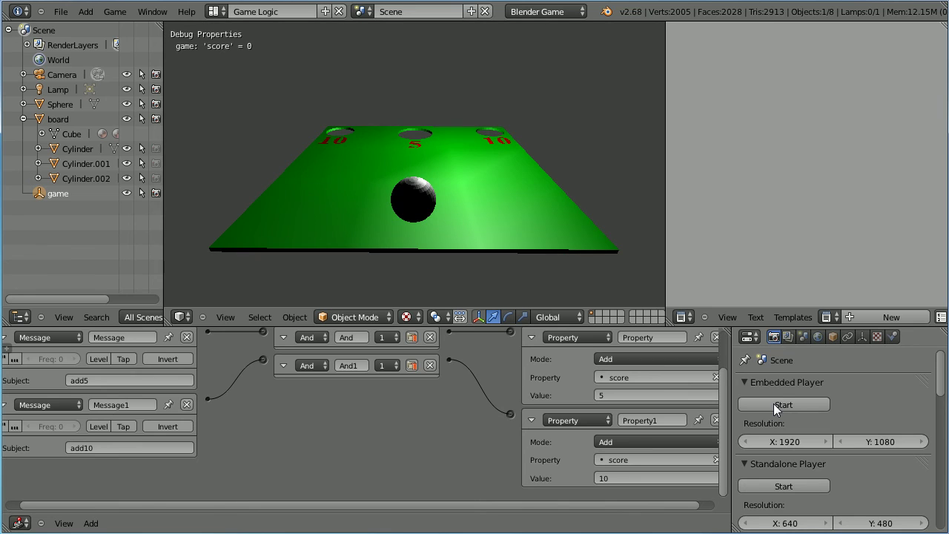